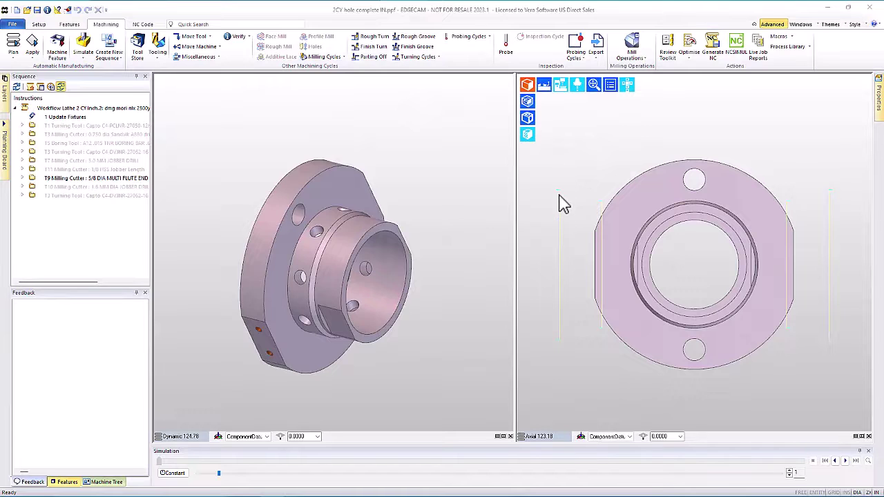
# Step: Make the axial view active and zoom in toward the Mill OD Flat toolpath
pyautogui.click(561, 203)
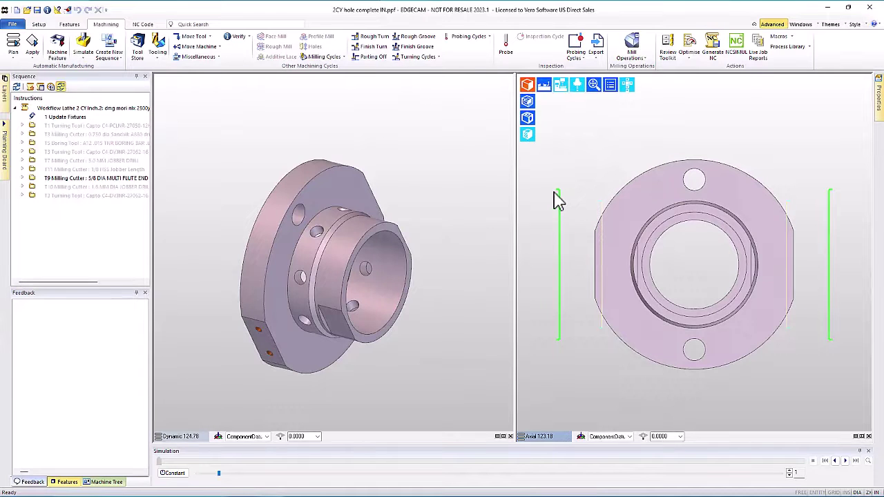
pyautogui.scroll(5, 556, 200)
pyautogui.scroll(1, 558, 200)
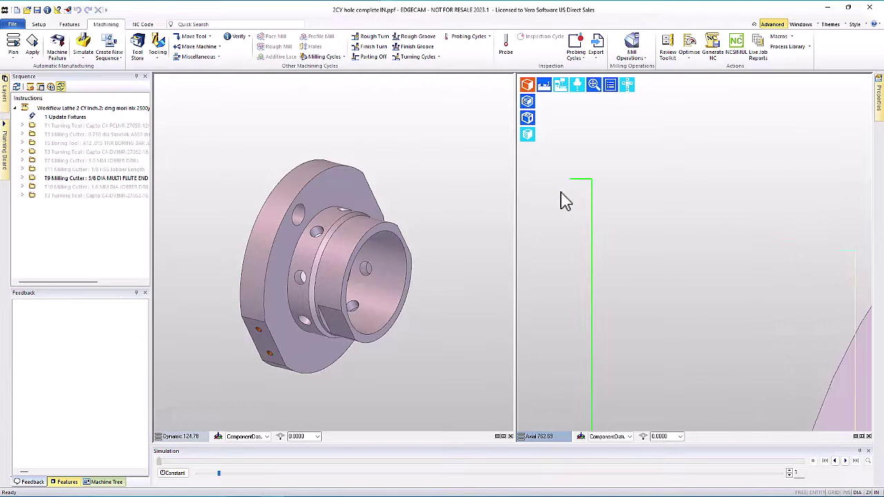
# Step: Pick the Mill OD Flat toolpath and review its Lead settings in the Profiling dialog
pyautogui.click(580, 188)
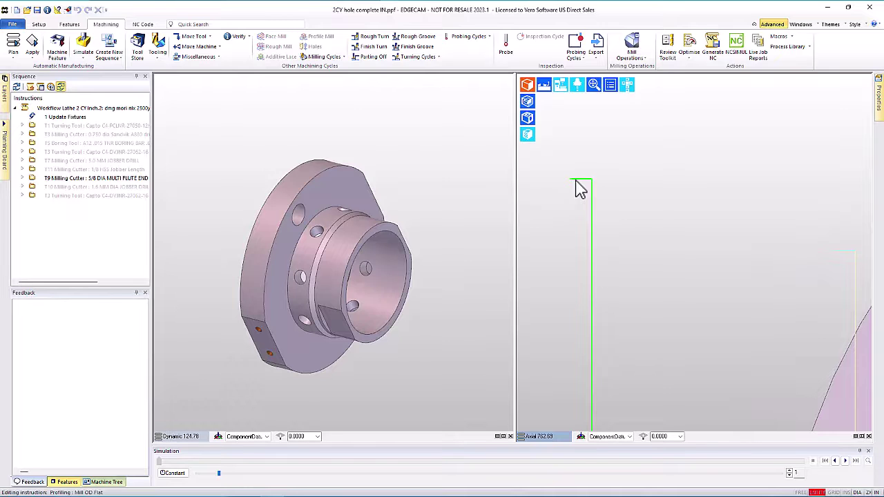
pyautogui.rightClick(580, 188)
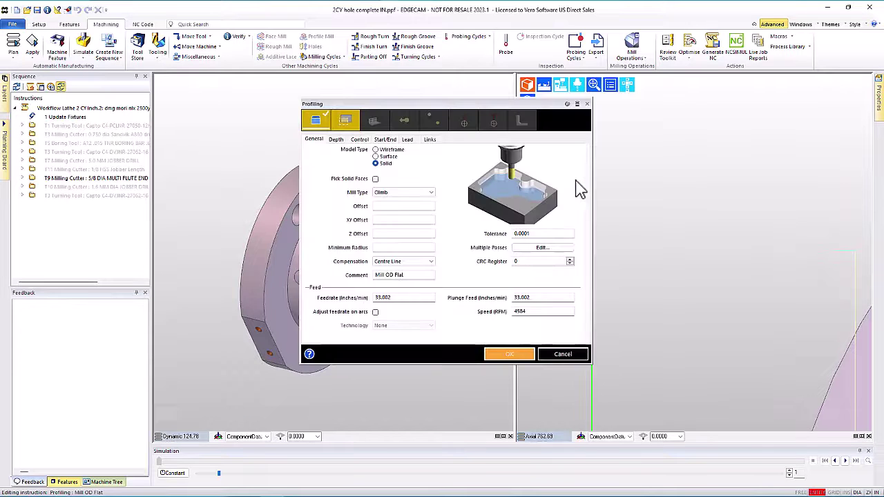
pyautogui.click(407, 141)
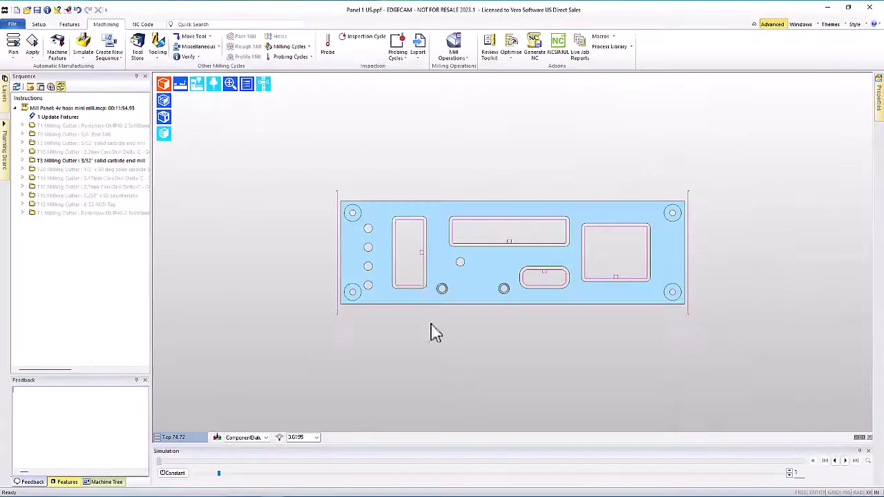
# Step: Zoom in, out, and back in on the Panel 1 US part's top-left hole
pyautogui.scroll(10, 424, 259)
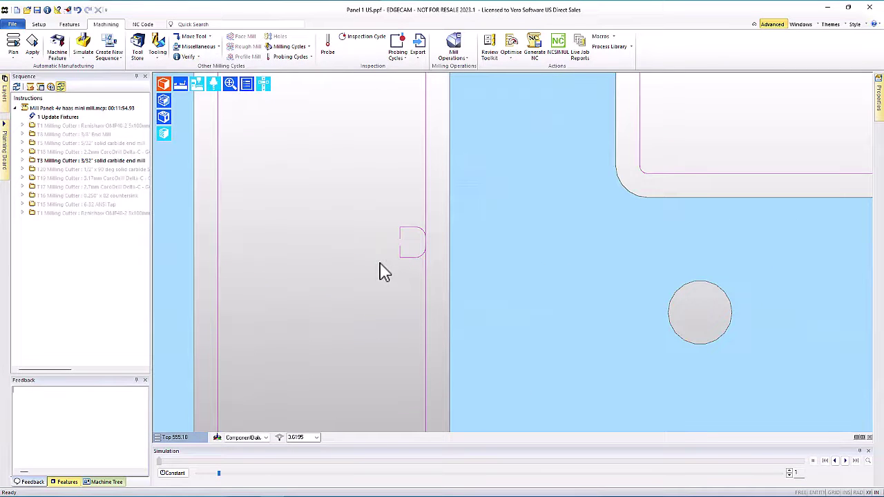
pyautogui.scroll(-8, 382, 270)
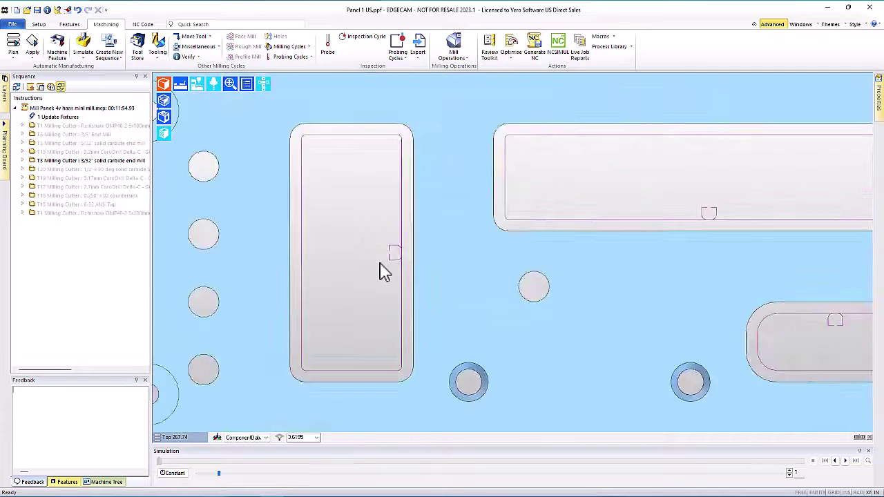
pyautogui.scroll(8, 289, 195)
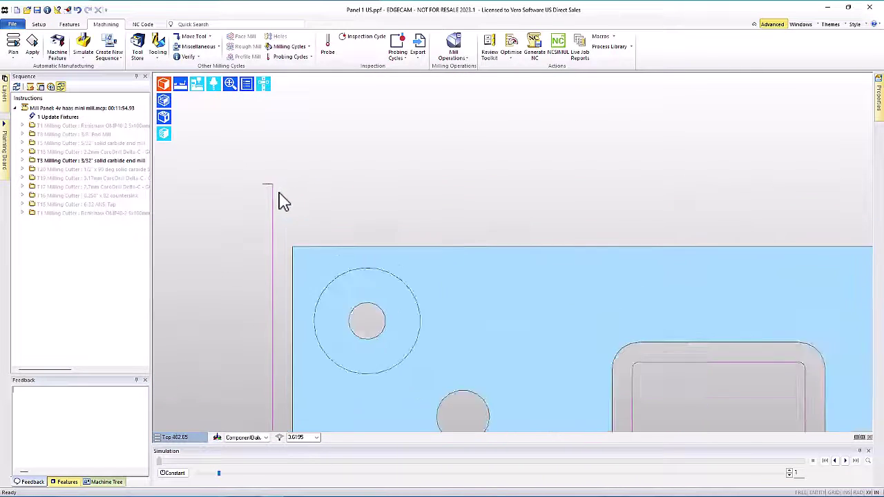
# Step: Open 19 Profiling : Finish Edge under T3 and check its Lead and Start Extension (Tool.Diameter/2)+0.1 settings
pyautogui.click(22, 160)
pyautogui.doubleClick(59, 178)
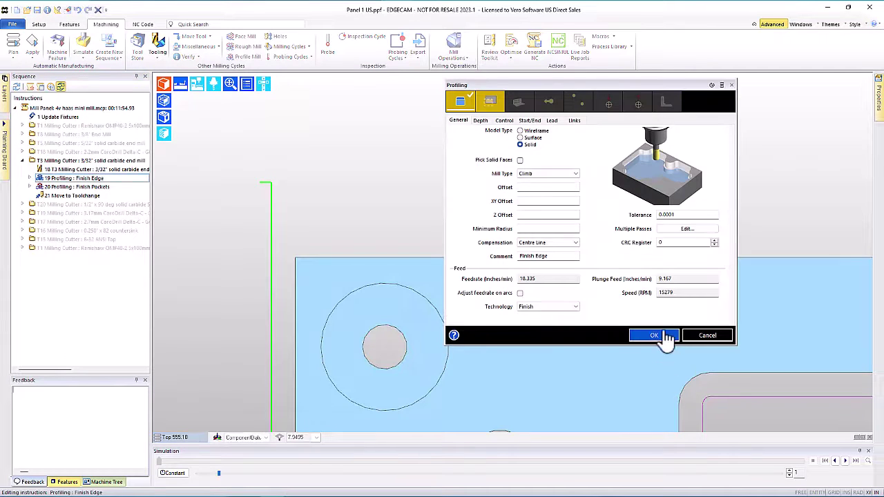
pyautogui.click(557, 121)
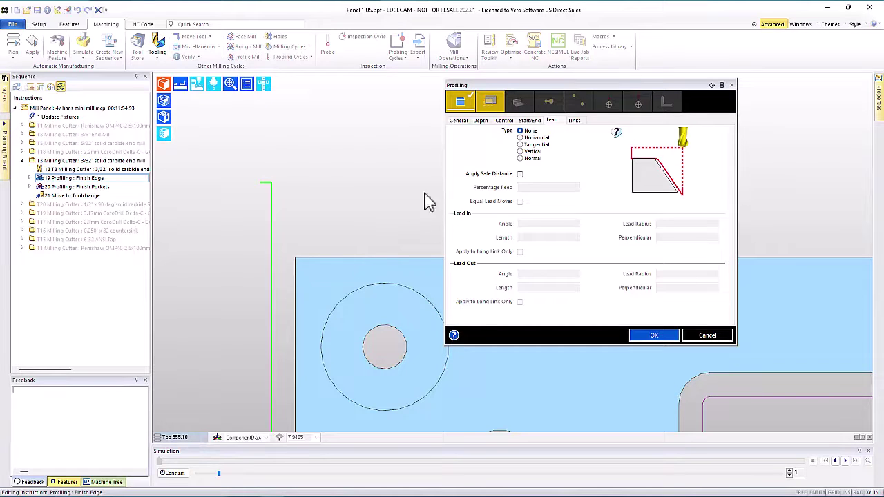
pyautogui.click(528, 121)
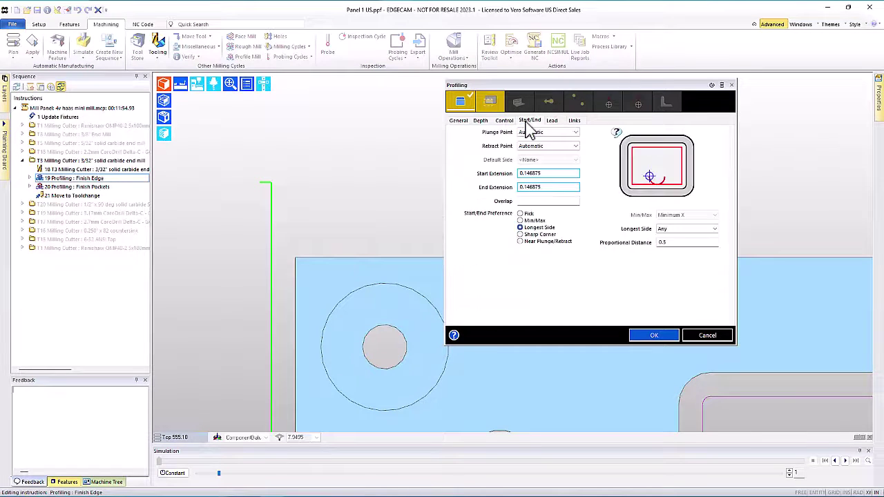
pyautogui.click(541, 173)
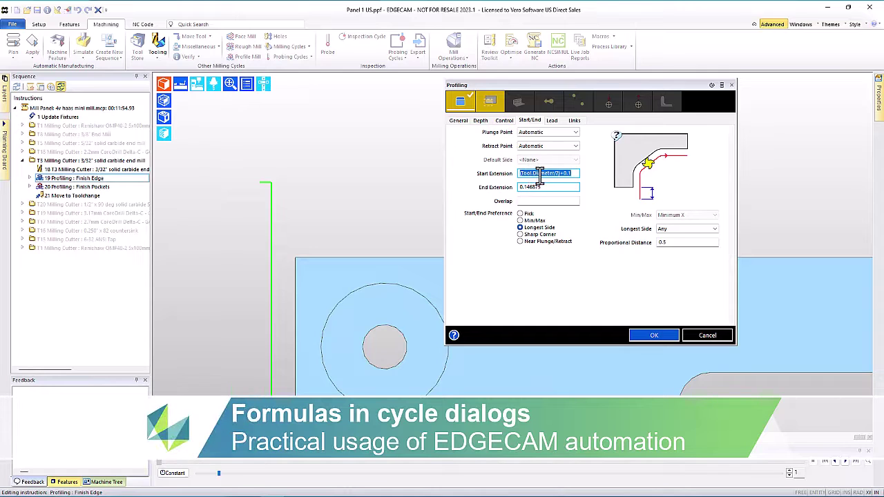
pyautogui.click(573, 173)
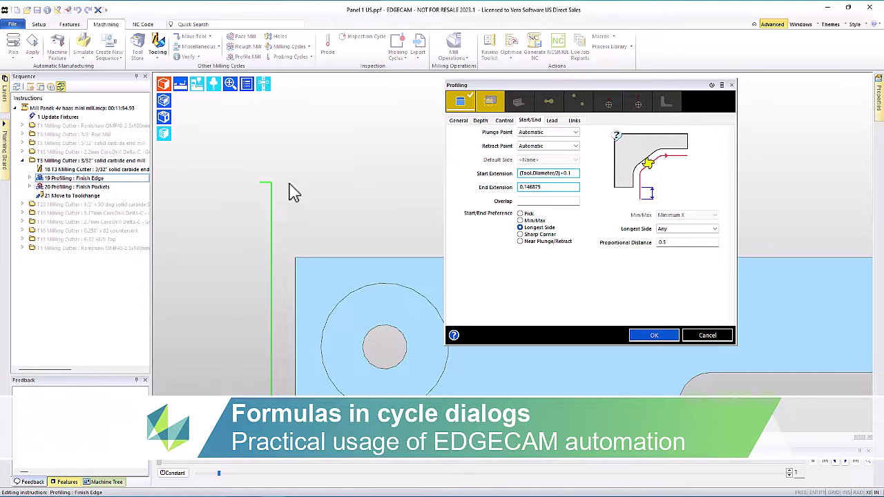
pyautogui.click(459, 123)
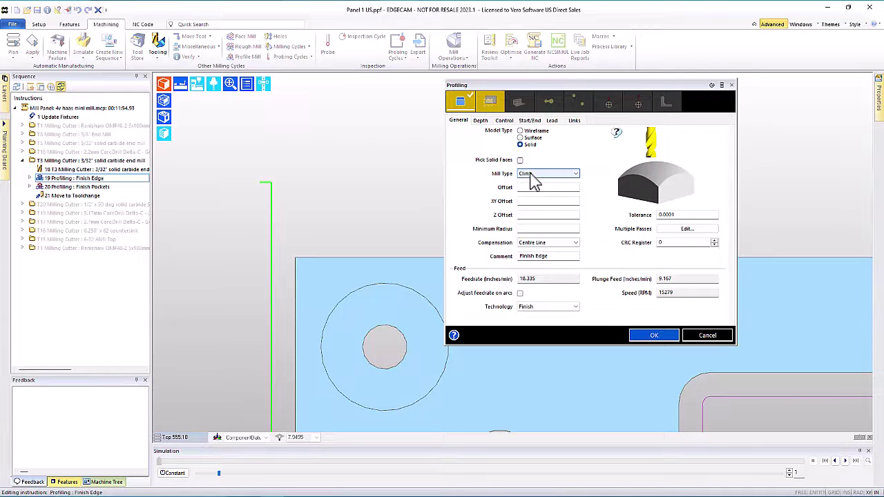
# Step: Apply Finish Edge with Compensation set to None, then undo back to Centre Line compensation
pyautogui.click(553, 246)
pyautogui.click(533, 261)
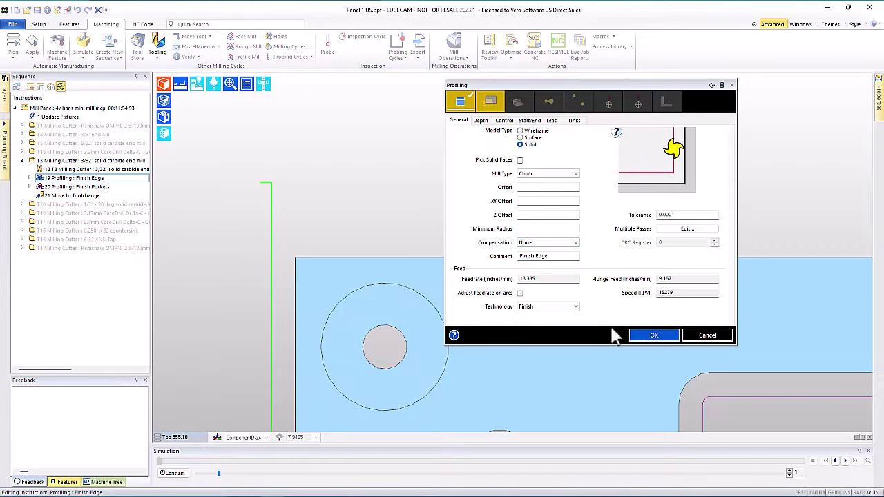
pyautogui.click(642, 335)
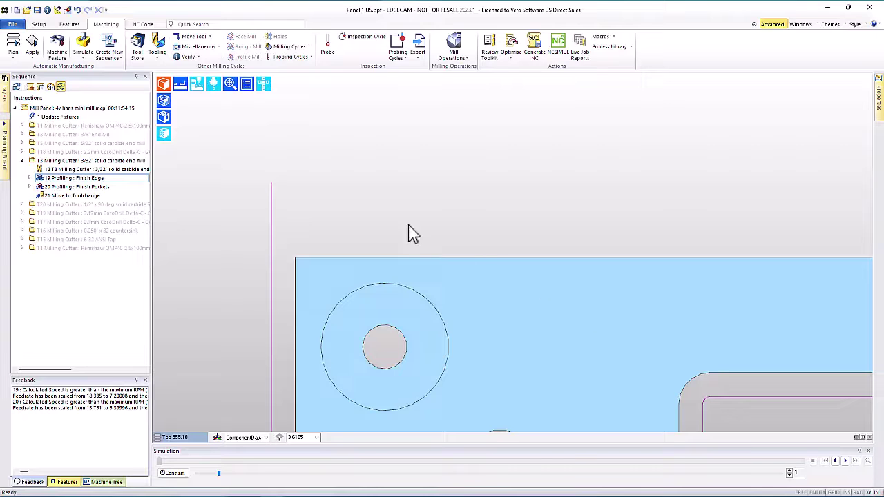
pyautogui.click(77, 11)
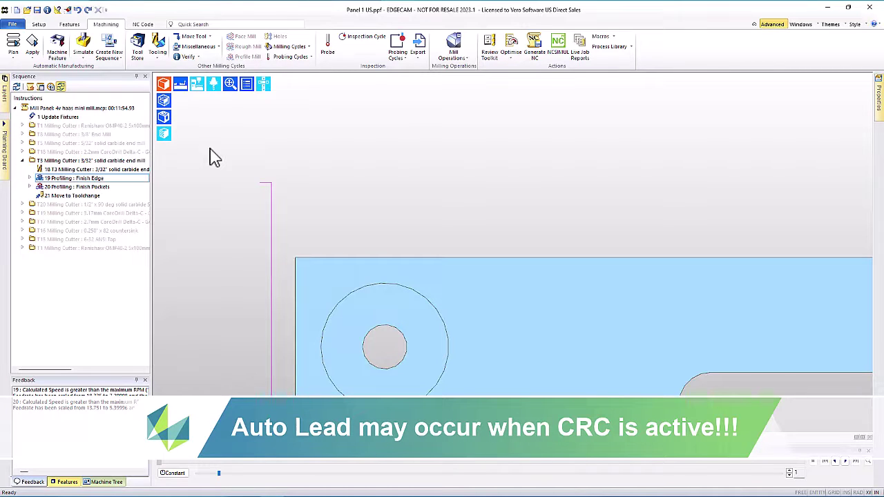
# Step: Give Finish Edge Horizontal leads with Equal Lead Moves and a 45° lead-in angle
pyautogui.doubleClick(271, 191)
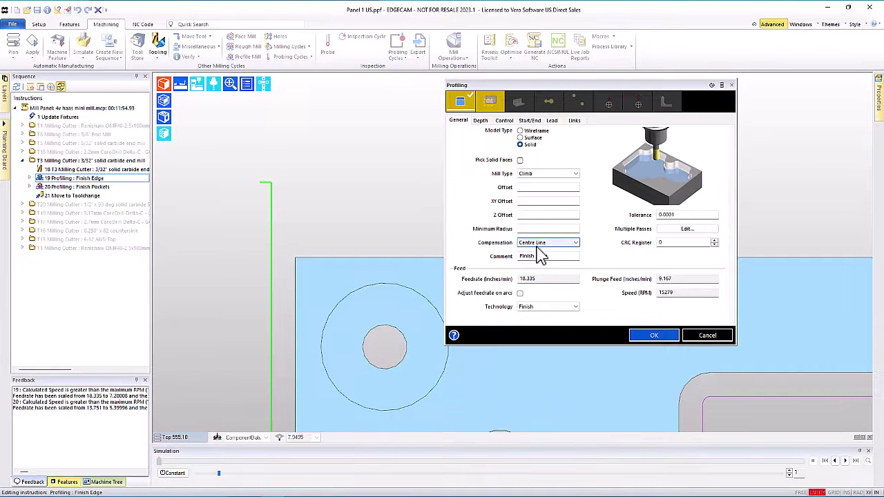
pyautogui.click(553, 122)
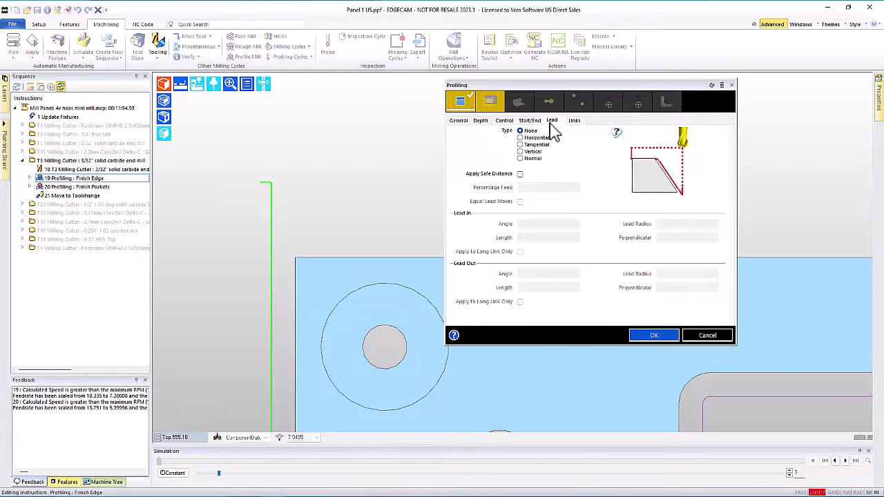
pyautogui.click(529, 139)
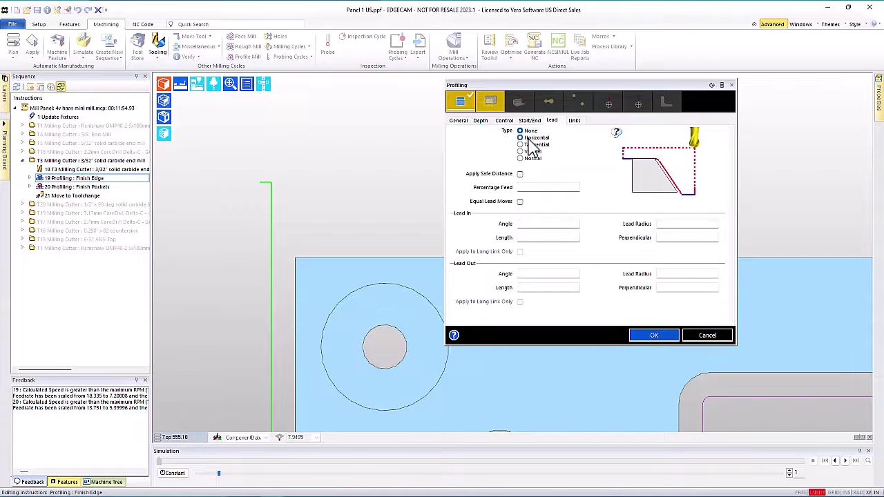
pyautogui.click(520, 202)
pyautogui.click(523, 223)
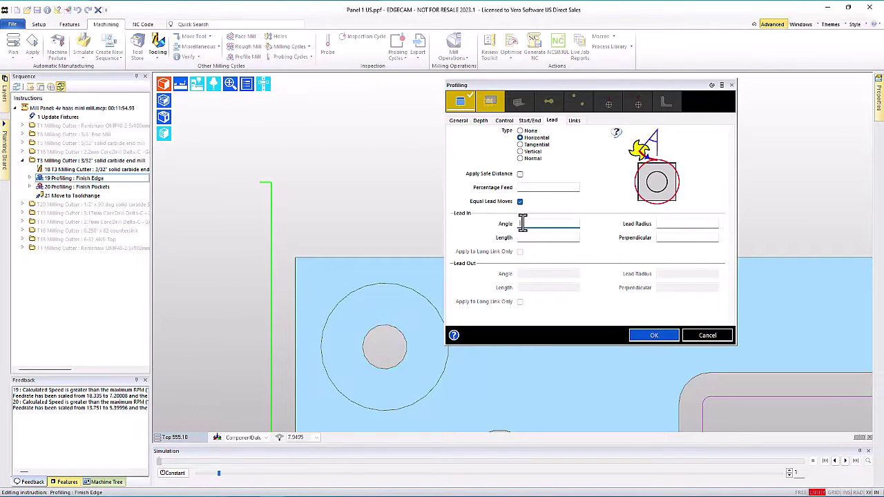
pyautogui.write('45')
pyautogui.click(662, 224)
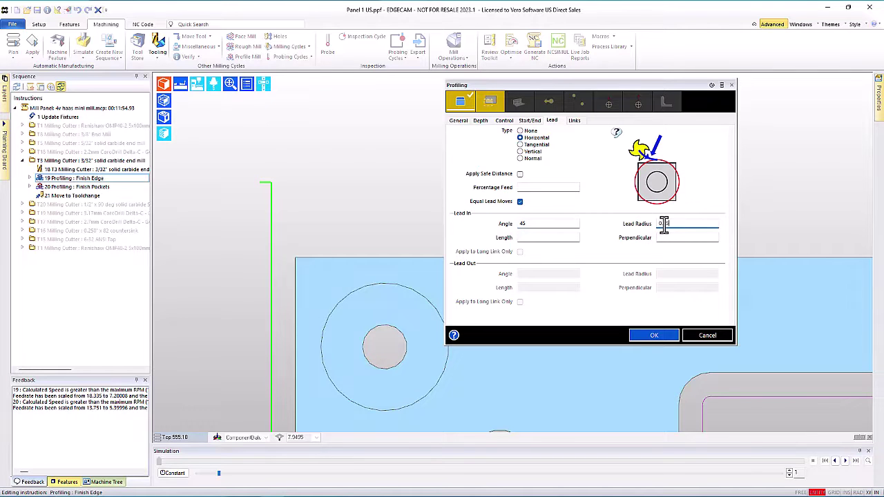
# Step: Apply the lead changes and generate NC code for the T3 cutter only into test.nc
pyautogui.press('Return')
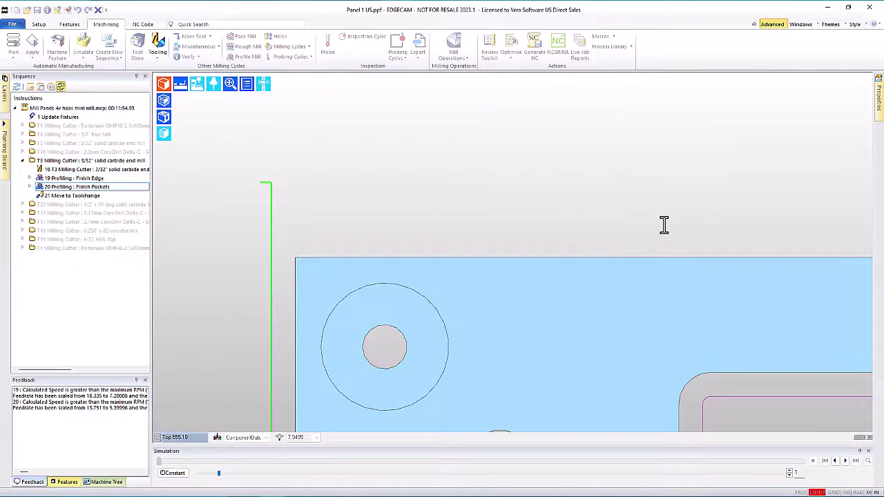
pyautogui.moveTo(448, 159); pyautogui.dragTo(465, 220, button='middle')
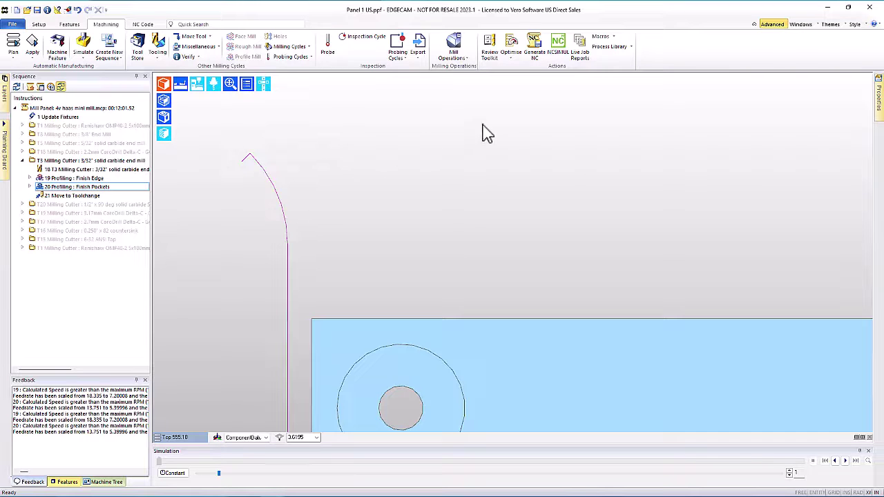
pyautogui.click(537, 47)
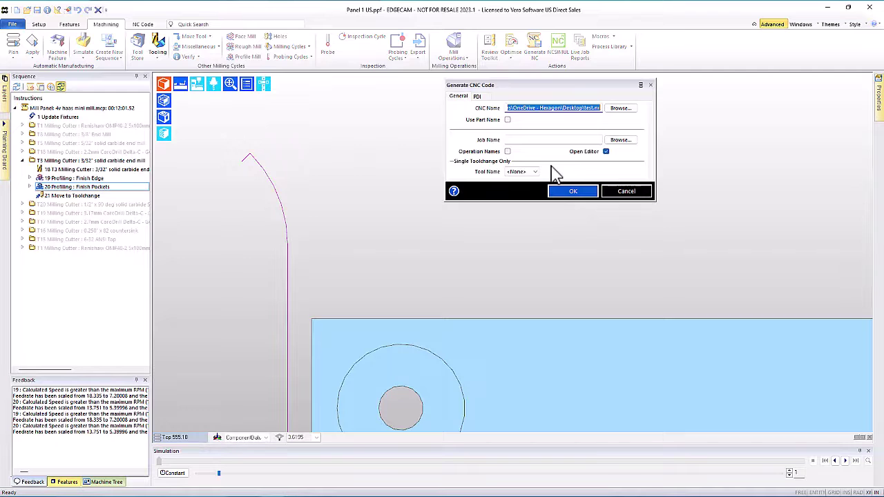
pyautogui.click(536, 172)
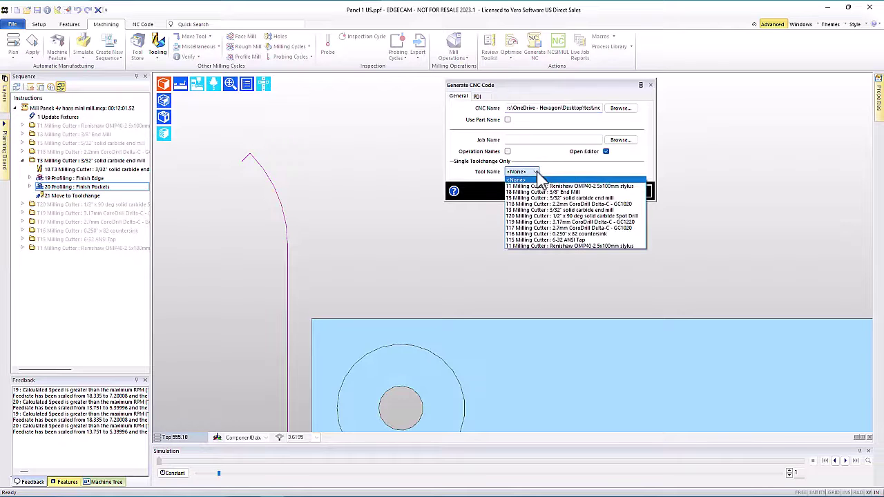
pyautogui.click(515, 210)
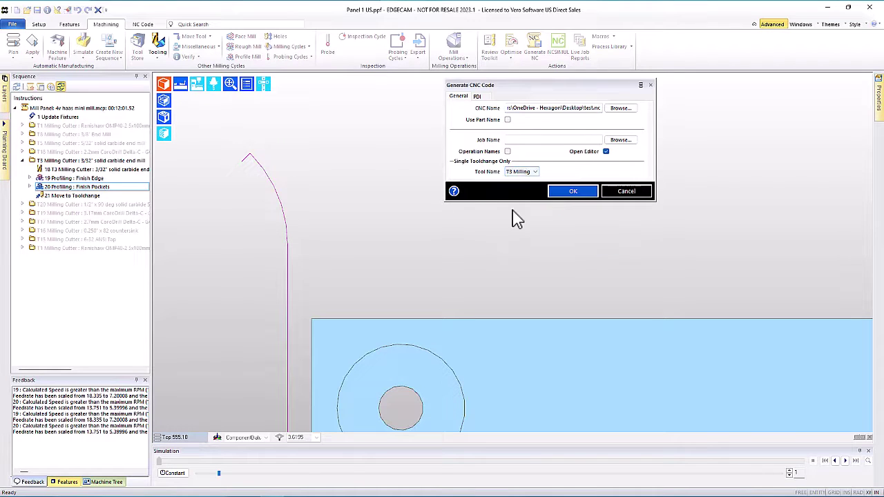
pyautogui.click(570, 192)
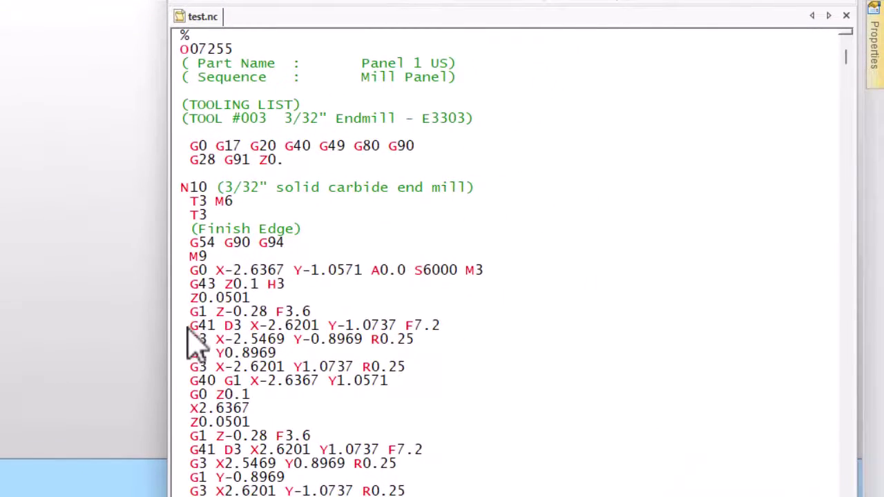
# Step: Highlight the G41 D3 and G40 compensation lines around the Finish Edge moves in test.nc
pyautogui.moveTo(181, 328); pyautogui.dragTo(449, 323)
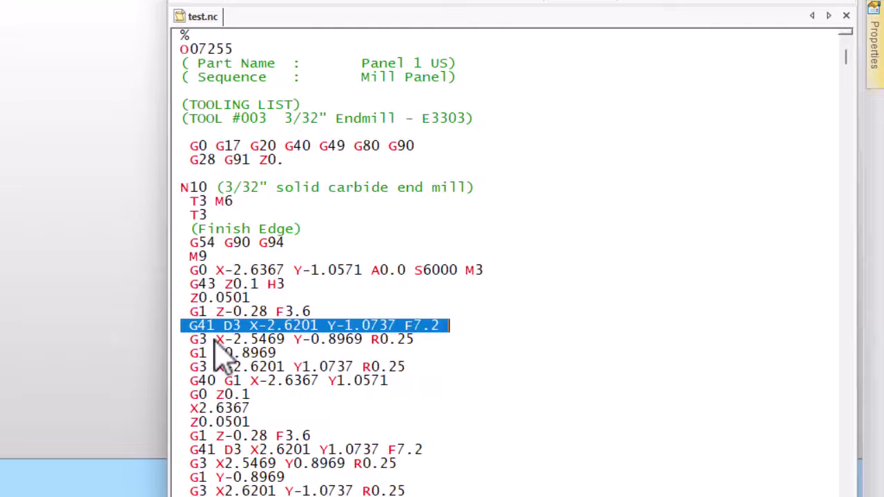
pyautogui.click(185, 386)
pyautogui.moveTo(185, 384); pyautogui.dragTo(391, 384)
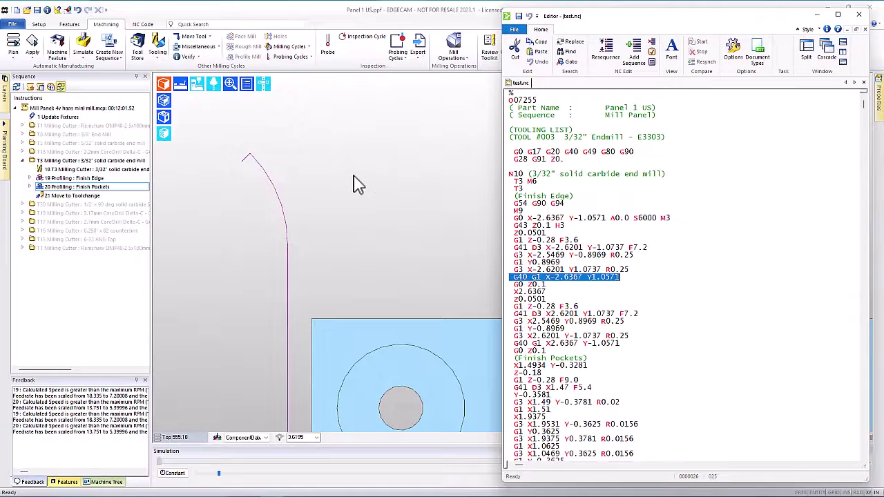
# Step: Replace the Finish Edge 45° lead angle with a 0.25 perpendicular lead and confirm
pyautogui.click(355, 184)
pyautogui.doubleClick(265, 174)
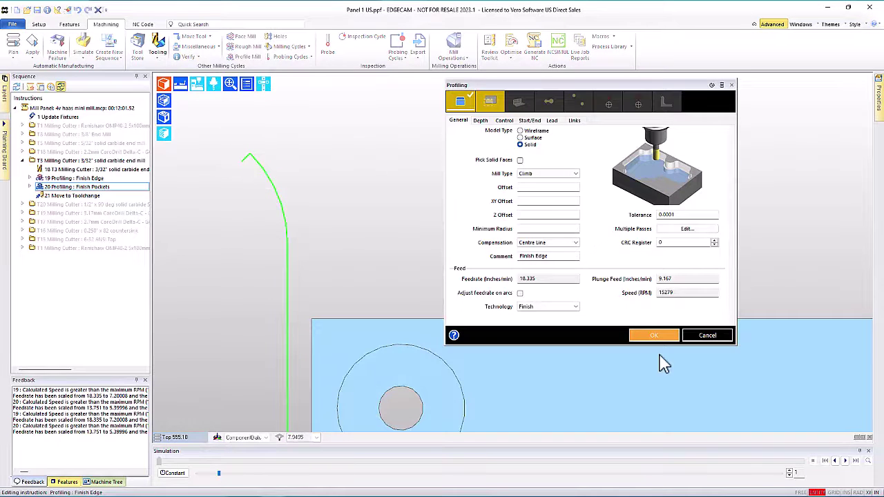
pyautogui.click(551, 121)
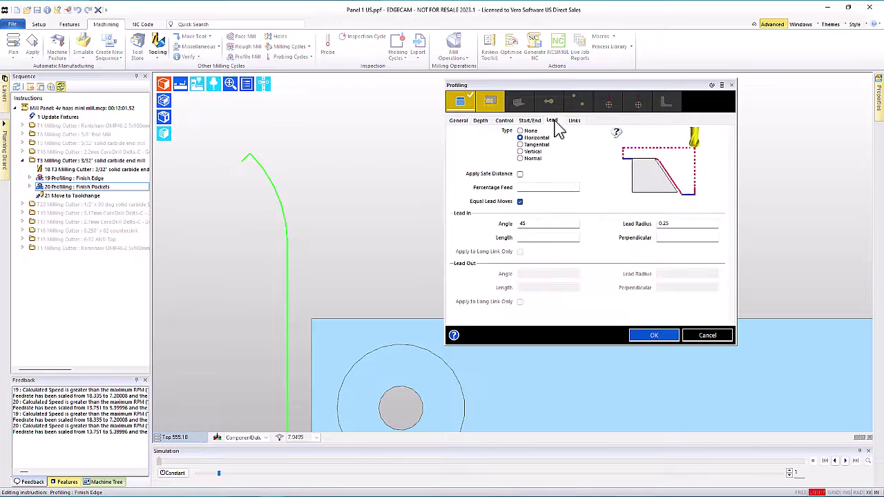
pyautogui.doubleClick(544, 224)
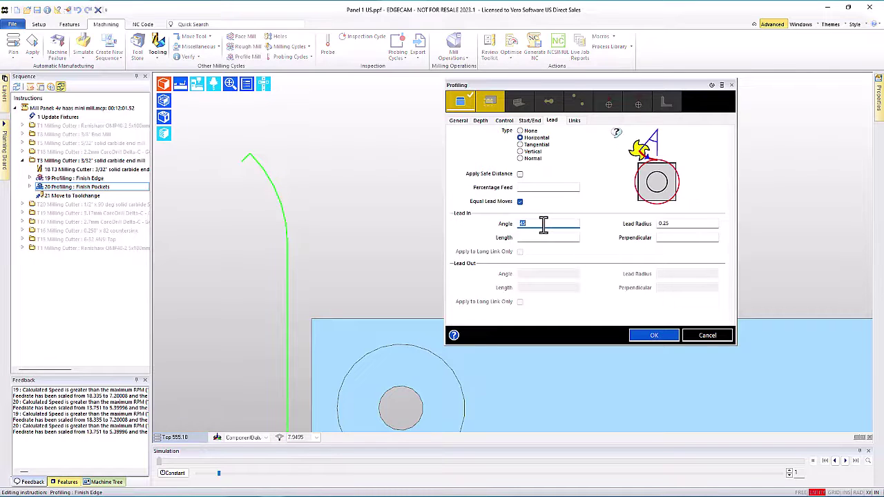
pyautogui.doubleClick(686, 225)
pyautogui.moveTo(685, 225); pyautogui.dragTo(676, 237)
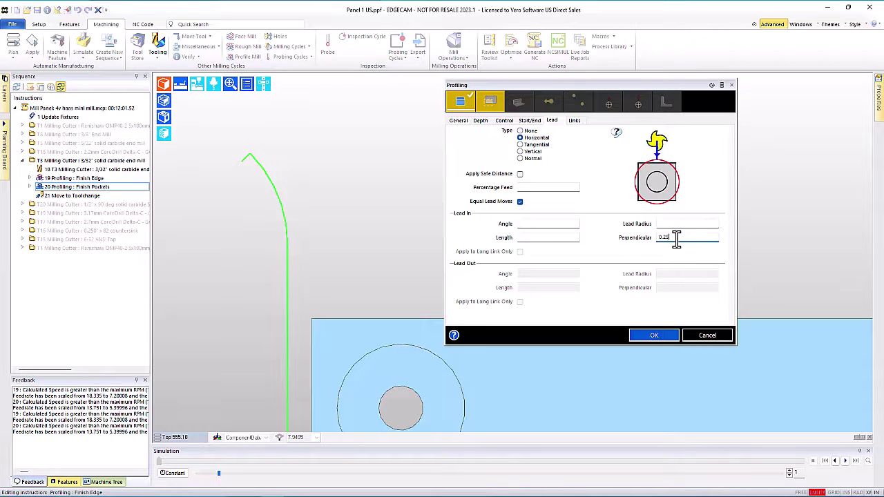
pyautogui.click(656, 336)
pyautogui.moveTo(368, 269); pyautogui.dragTo(476, 237, button='middle')
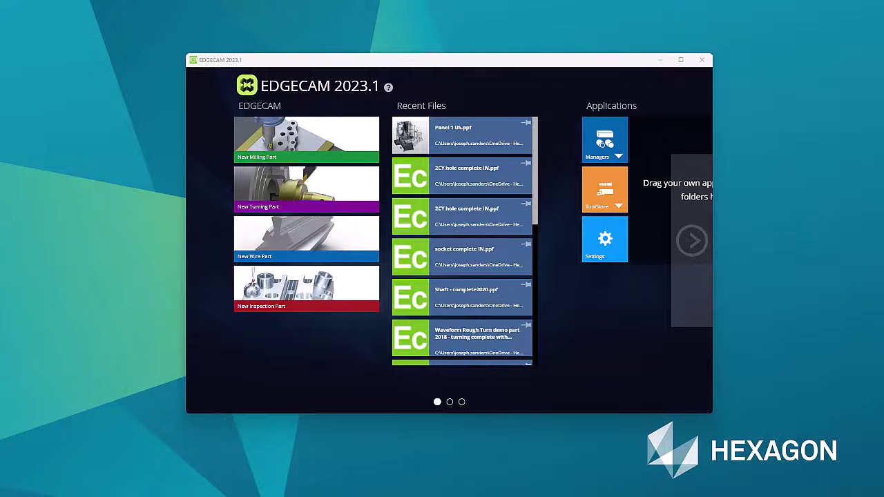
# Step: Open the recent 4V Haas Mini Mill.cgd code generator in Code Wizard
pyautogui.scroll(-5, 563, 381)
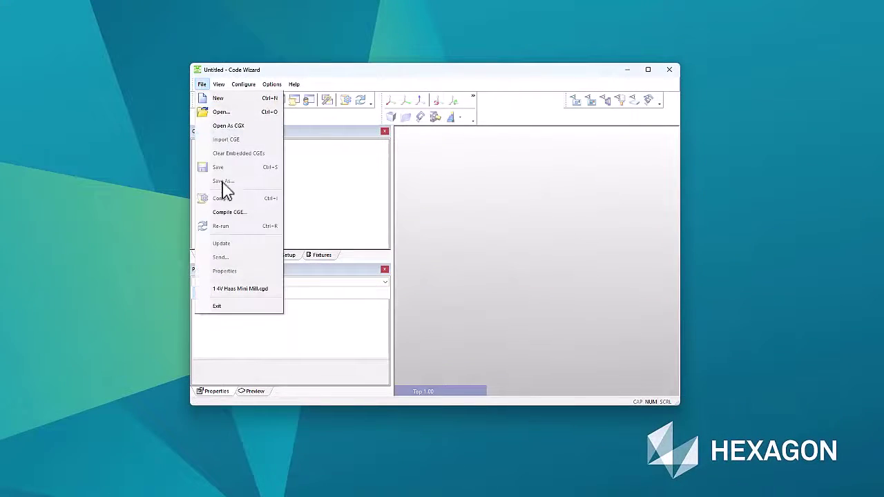
pyautogui.click(235, 289)
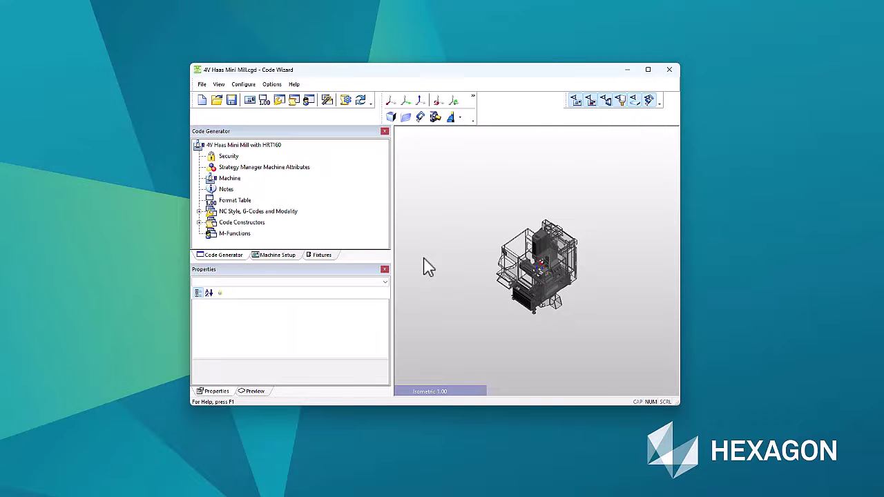
pyautogui.click(249, 102)
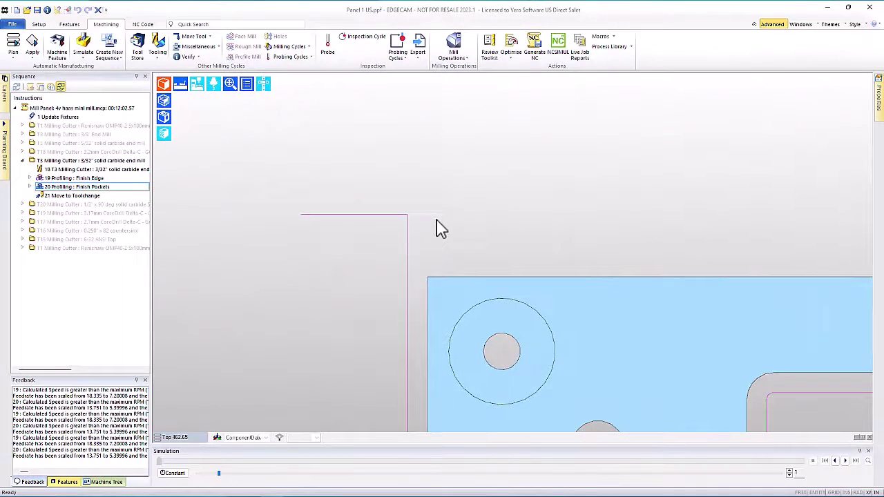
pyautogui.click(382, 216)
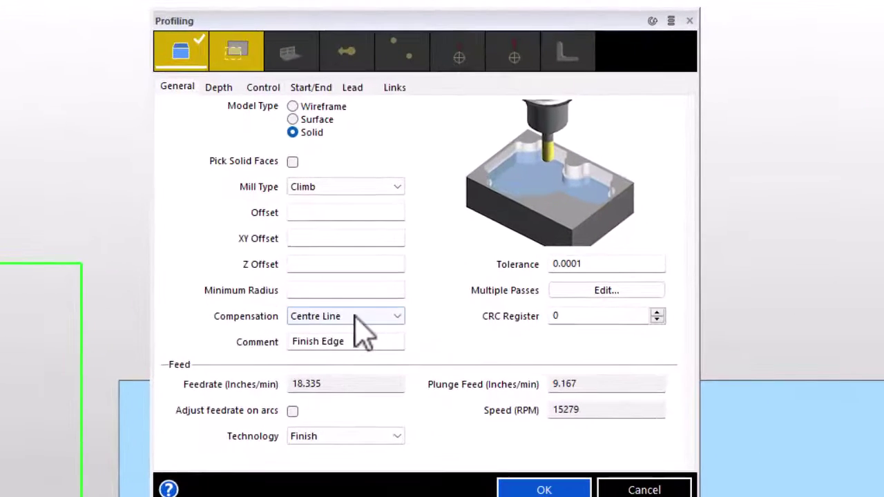
pyautogui.click(548, 243)
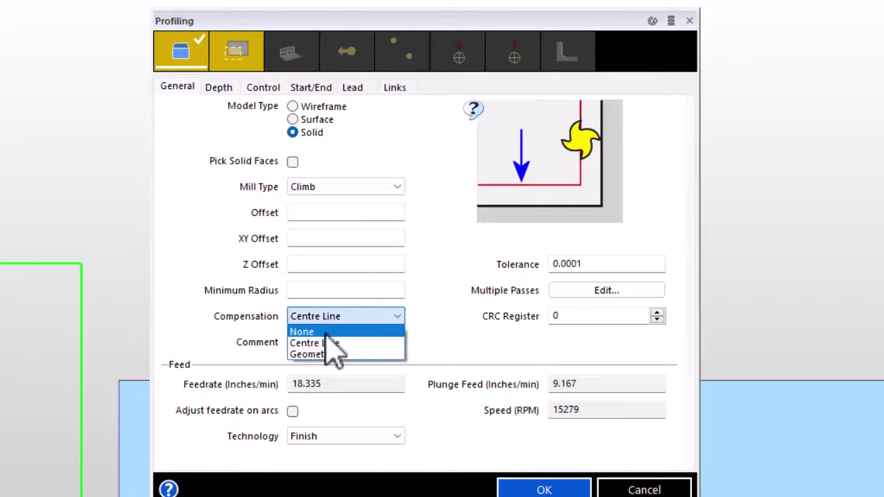
pyautogui.click(327, 332)
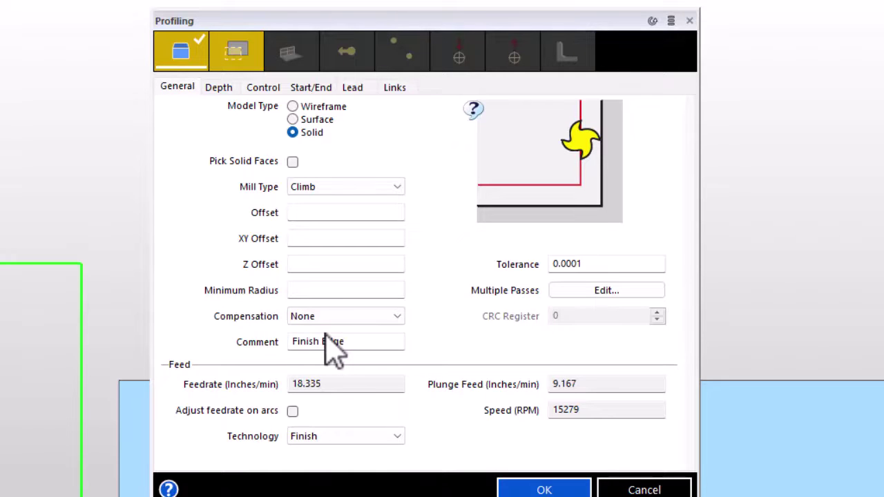
pyautogui.click(331, 319)
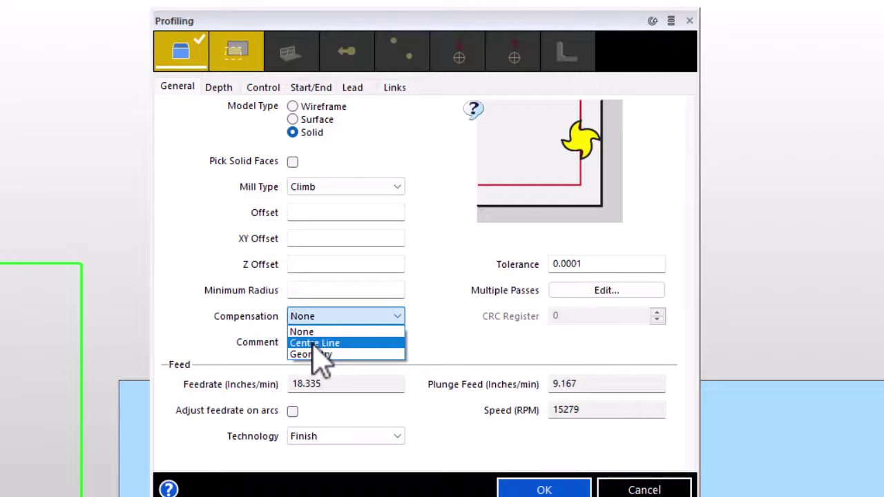
pyautogui.click(312, 343)
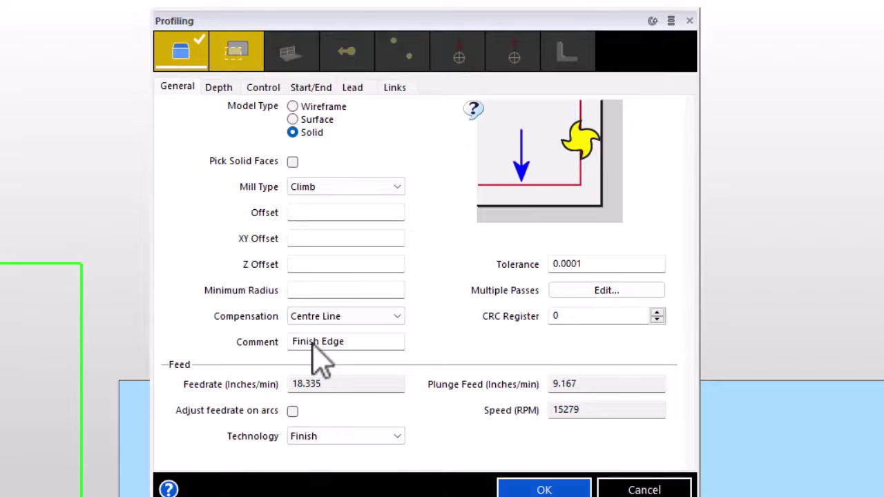
pyautogui.click(307, 317)
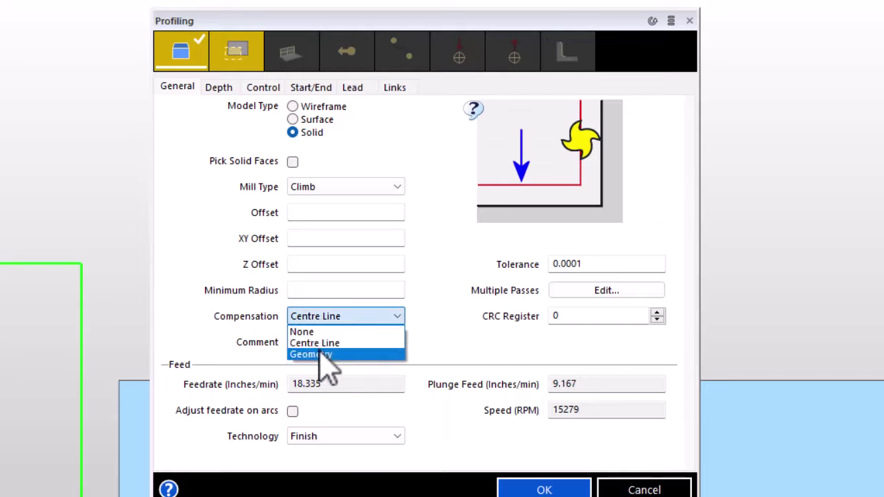
pyautogui.click(321, 354)
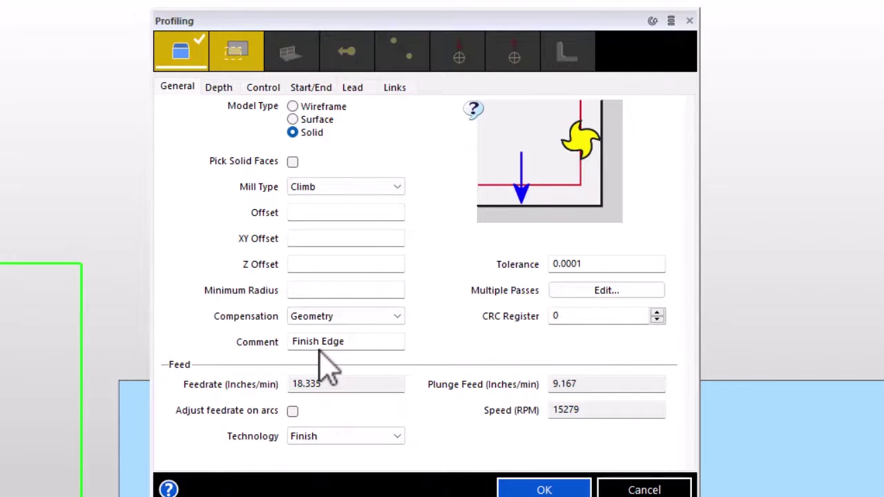
pyautogui.click(330, 316)
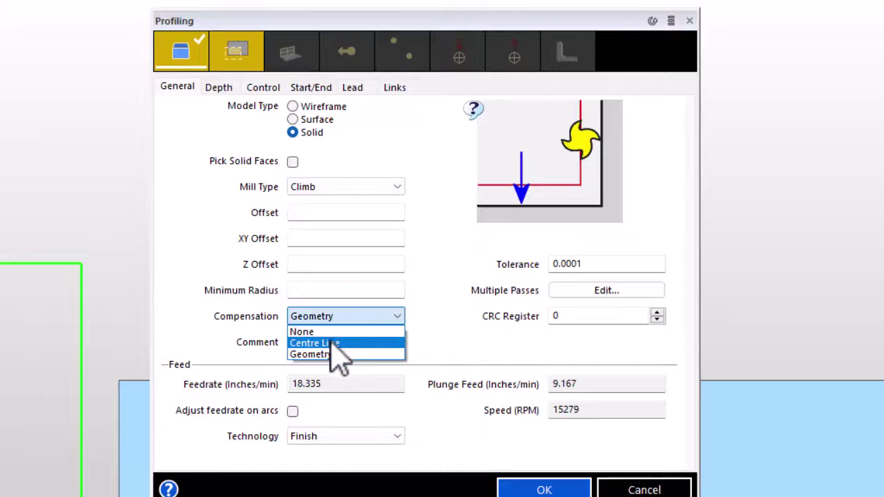
pyautogui.click(331, 343)
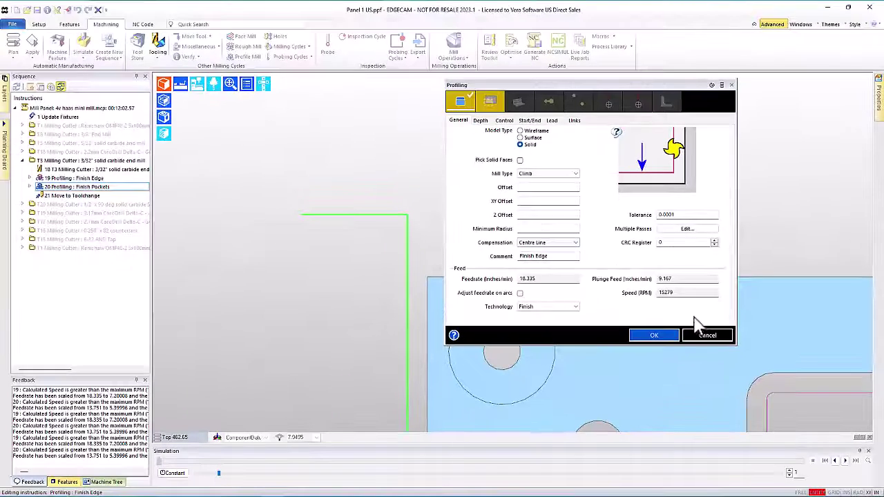
pyautogui.click(706, 336)
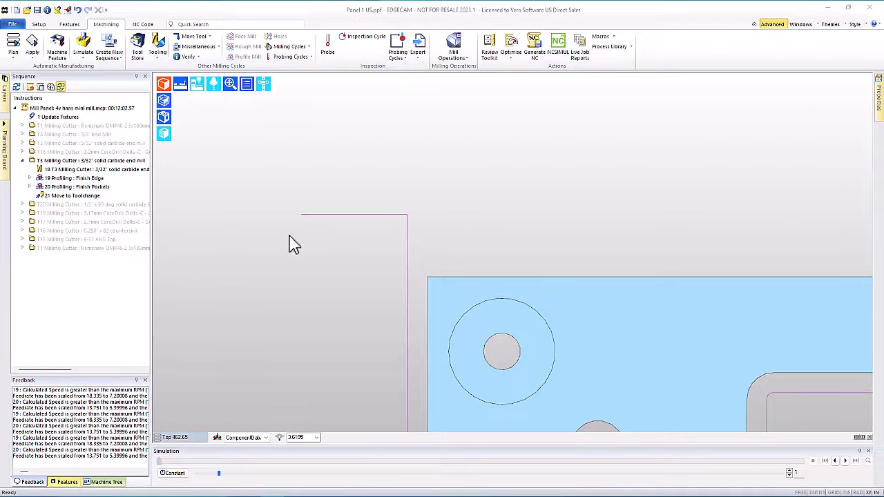
# Step: Insert a new Hole cycle at Move to Toolchange and apply the JSA Helical Hole preset
pyautogui.rightClick(78, 195)
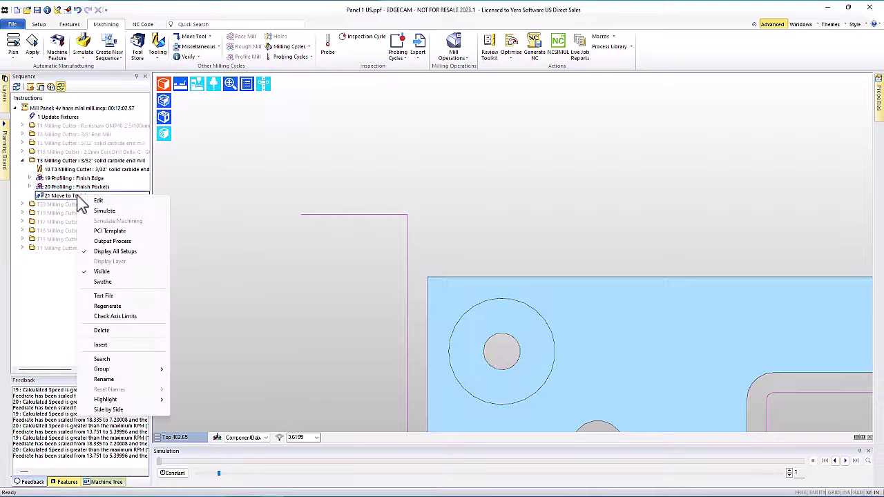
pyautogui.click(105, 346)
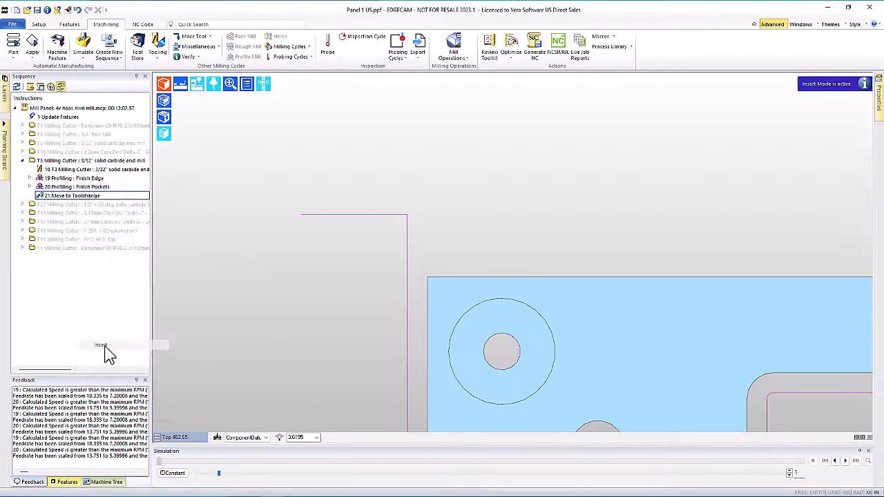
pyautogui.click(295, 49)
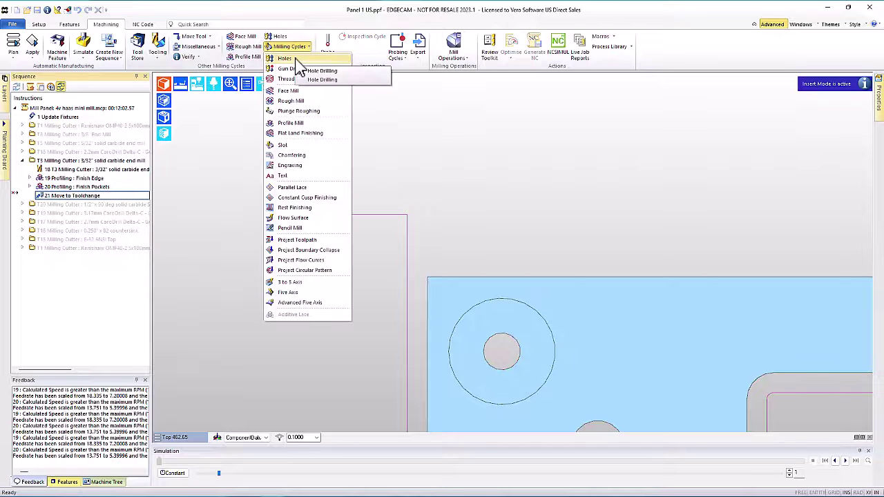
pyautogui.click(295, 59)
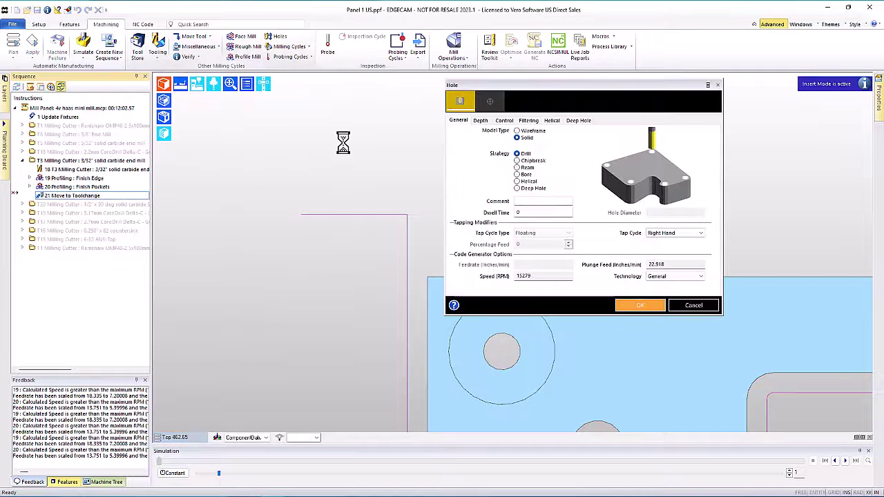
pyautogui.click(707, 84)
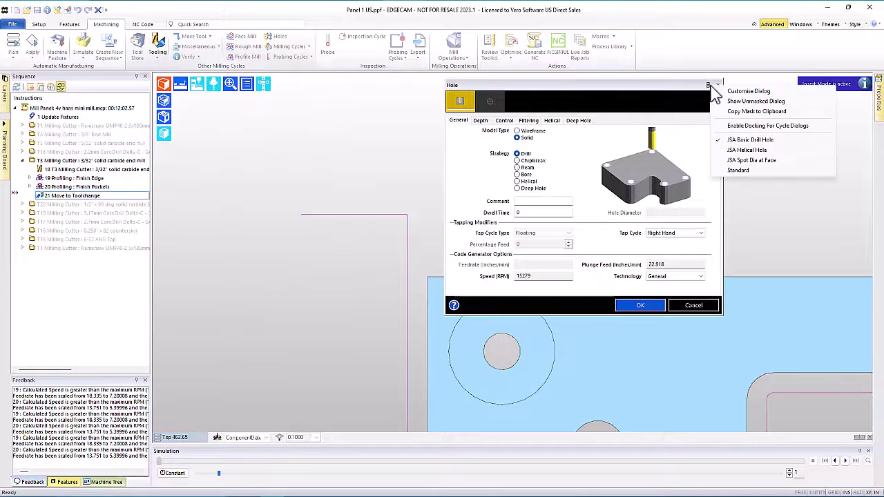
pyautogui.click(738, 150)
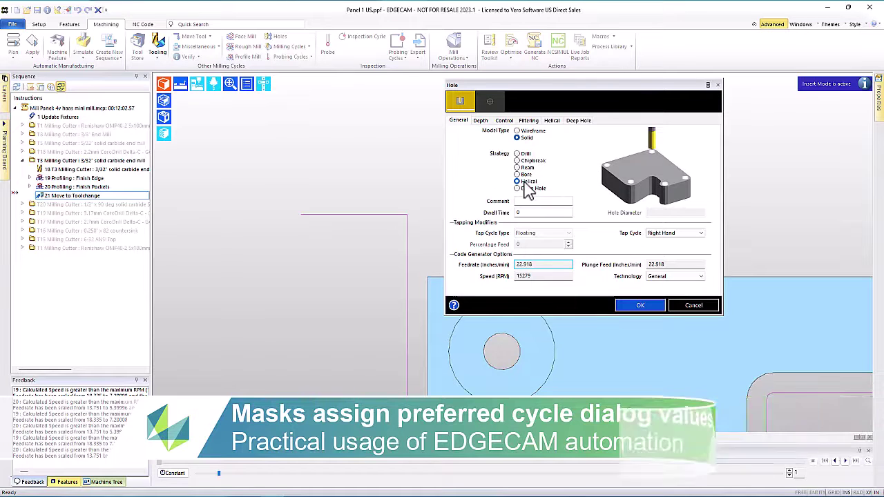
# Step: Begin picking hole centres and make the Feature - Hole layer visible
pyautogui.click(460, 101)
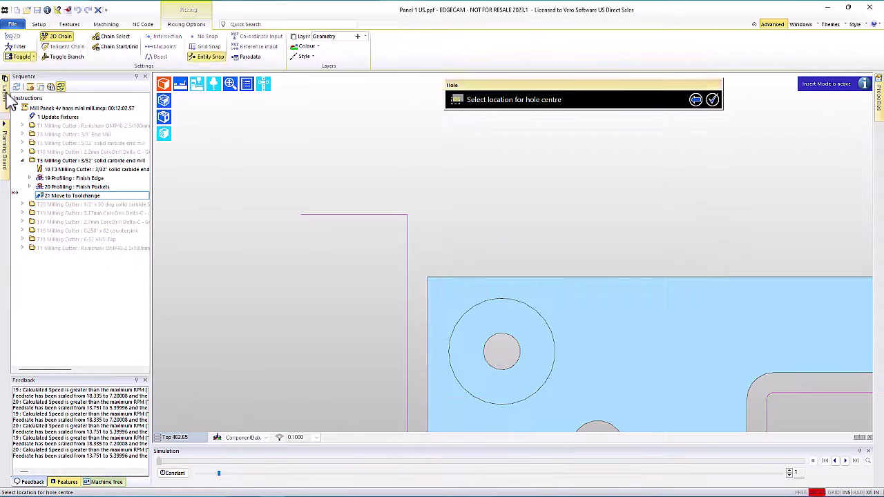
pyautogui.moveTo(5, 92)
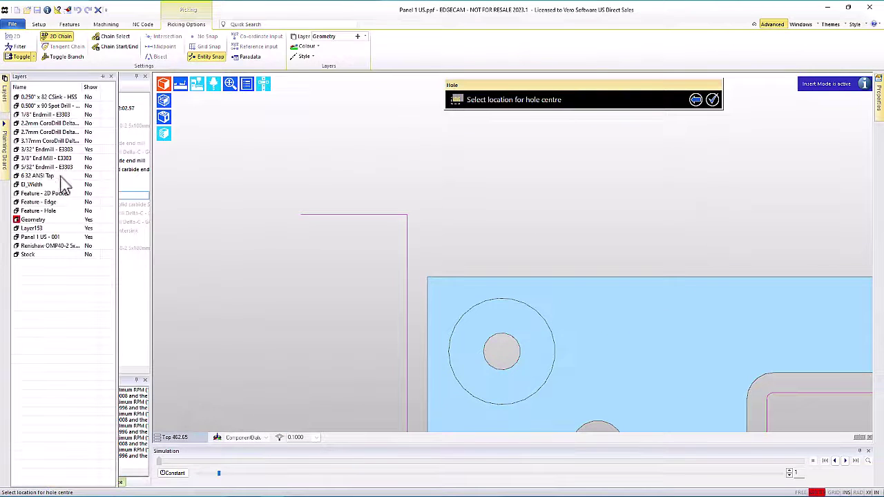
pyautogui.click(88, 211)
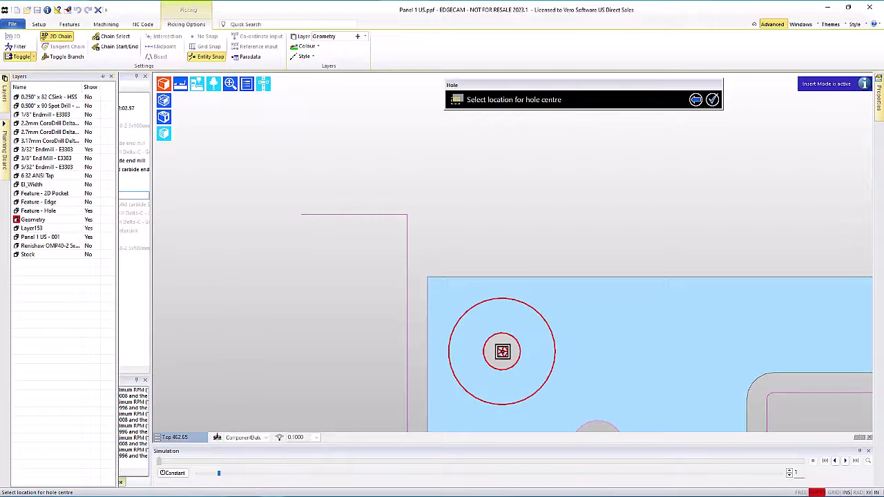
# Step: Zoom out and tilt the view so the whole panel shows as a shaded solid
pyautogui.scroll(-5, 502, 351)
pyautogui.moveTo(551, 376); pyautogui.dragTo(361, 253, button='middle')
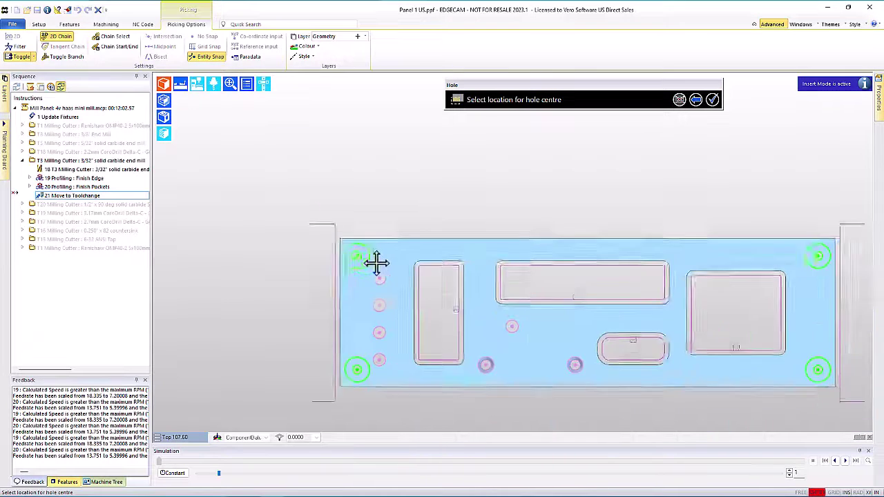
pyautogui.moveTo(473, 369); pyautogui.dragTo(550, 210, button='middle')
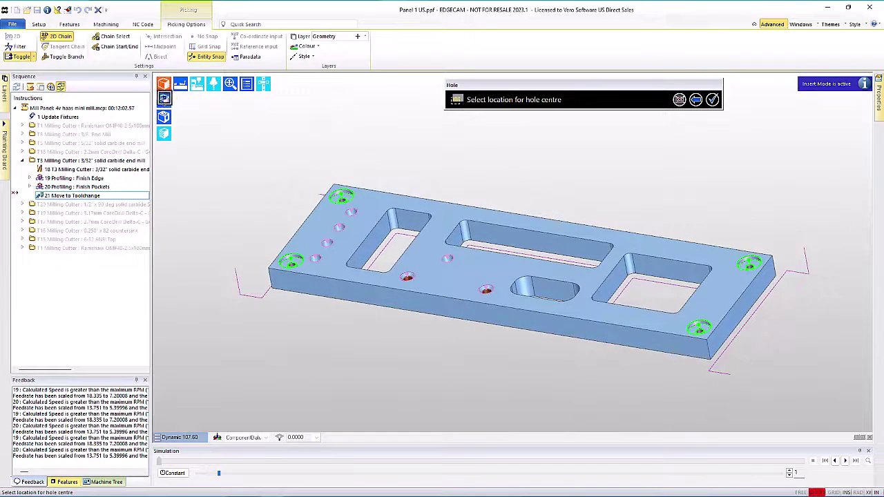
pyautogui.click(166, 89)
pyautogui.moveTo(406, 264); pyautogui.dragTo(394, 243, button='middle')
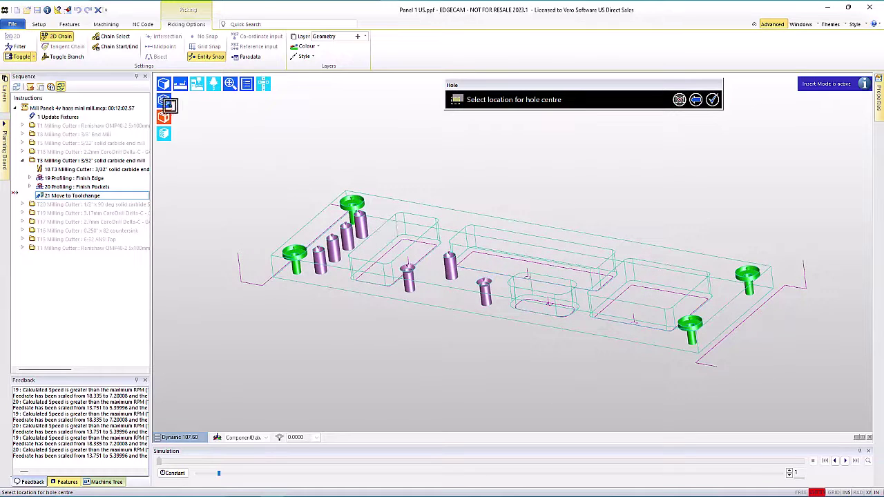
pyautogui.click(166, 89)
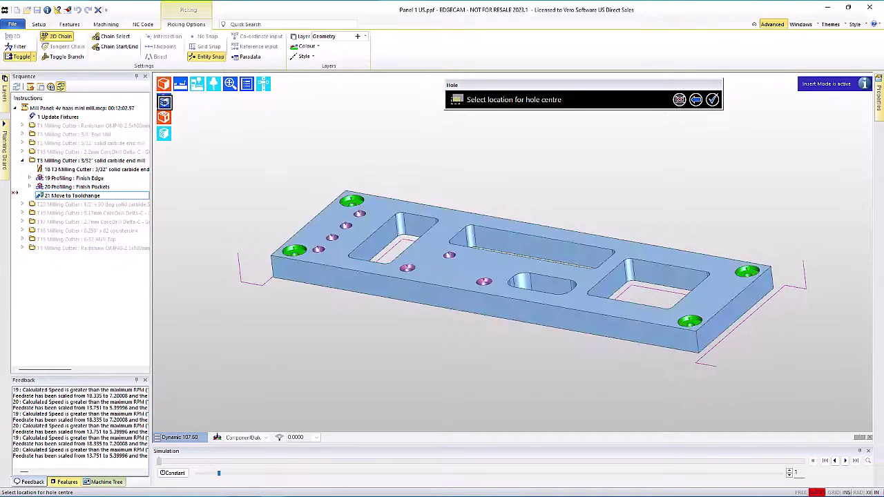
# Step: Finish picking hole centres and tie the hole Depth to the preparation depth
pyautogui.rightClick(286, 127)
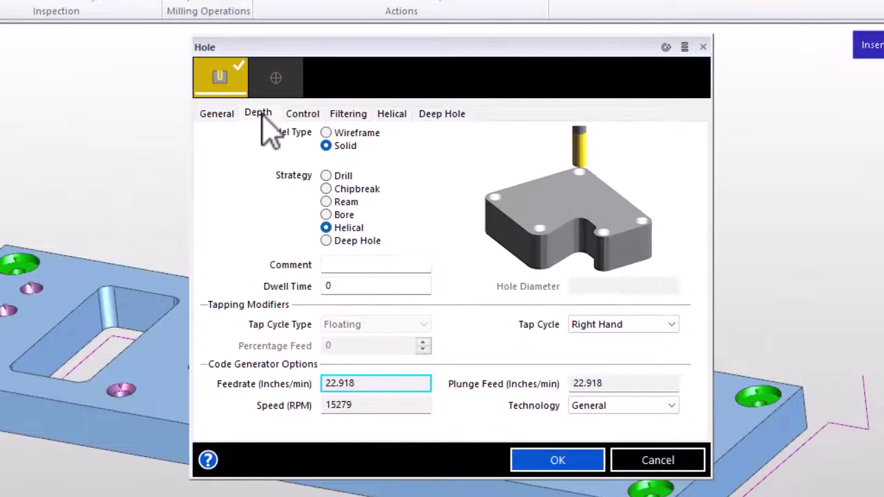
pyautogui.click(383, 117)
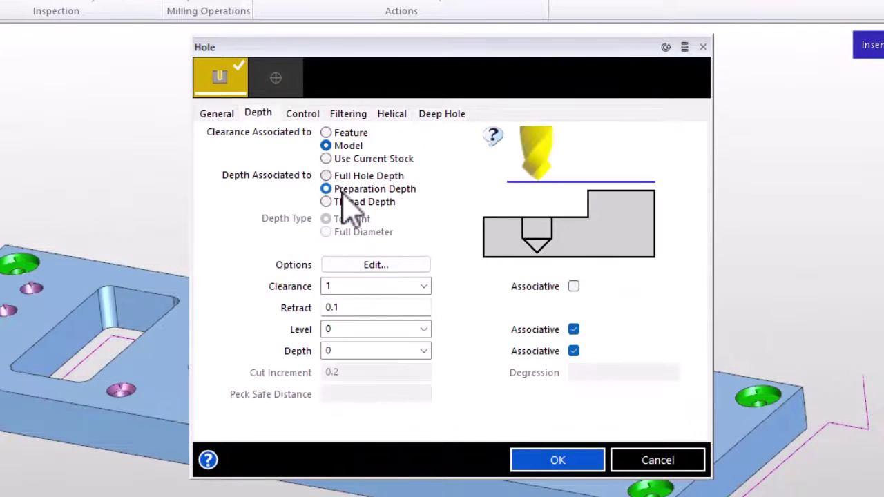
pyautogui.click(353, 351)
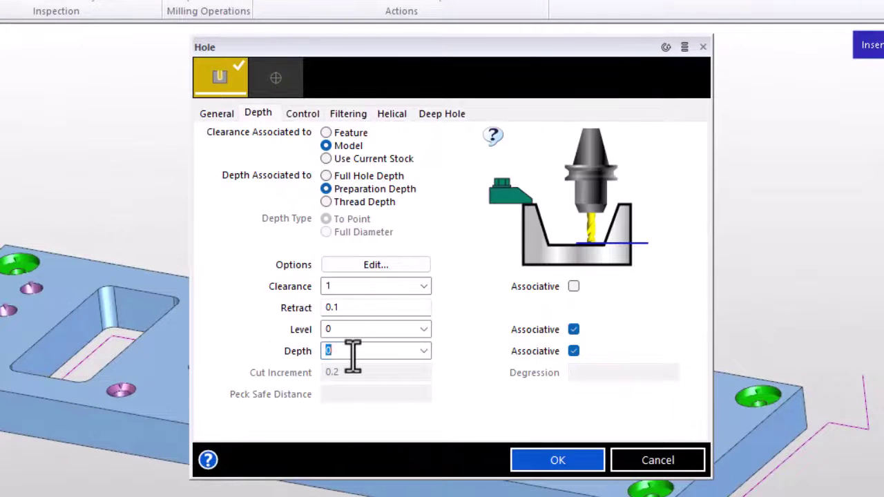
pyautogui.click(355, 190)
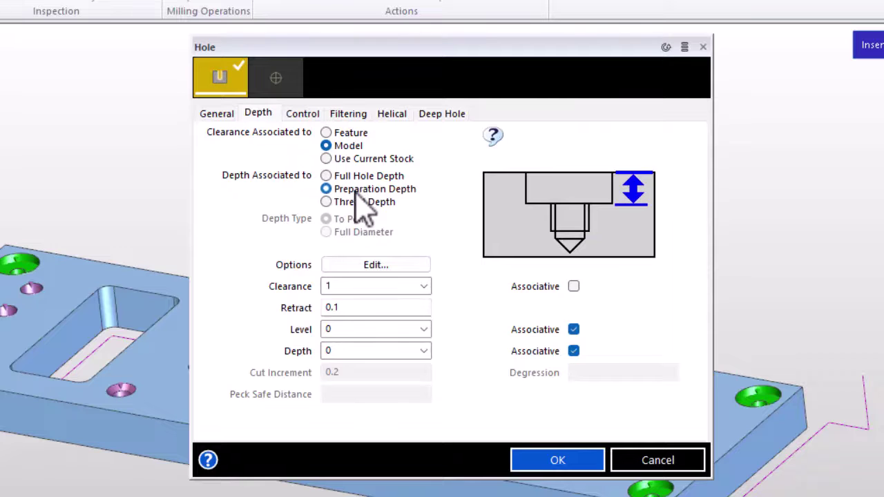
# Step: Set the Helical cutter compensation to Centre Line
pyautogui.click(396, 119)
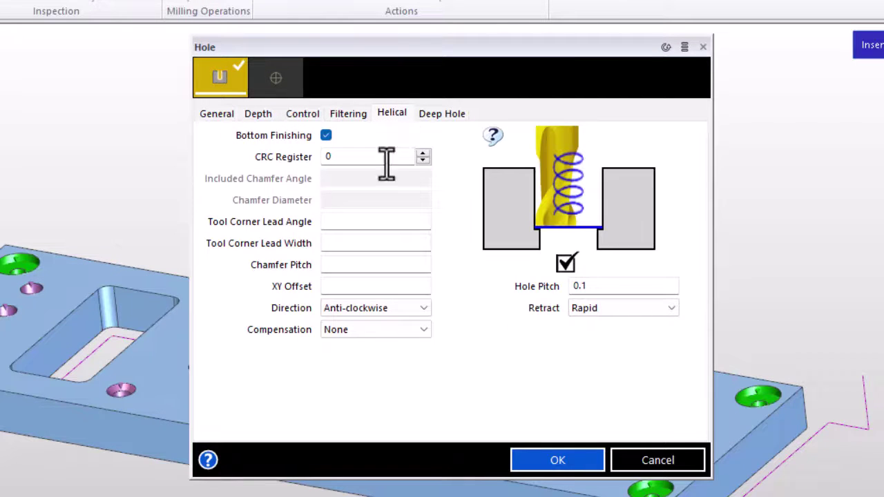
pyautogui.click(361, 331)
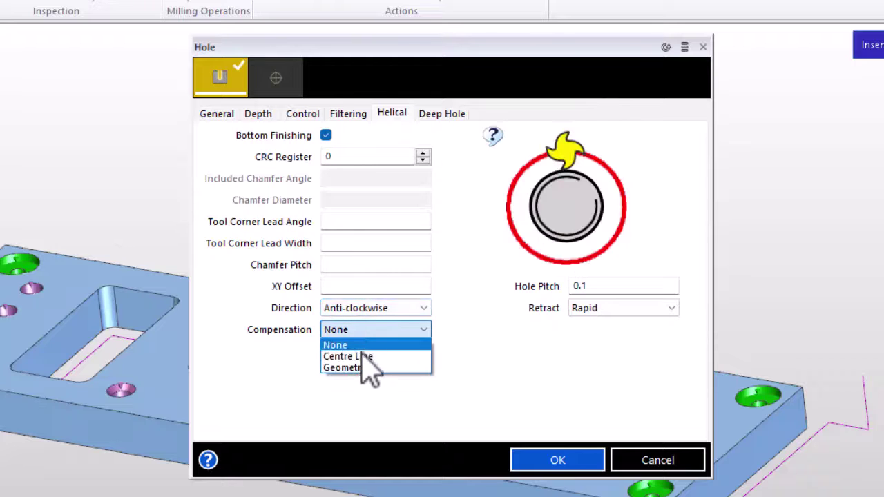
pyautogui.click(356, 356)
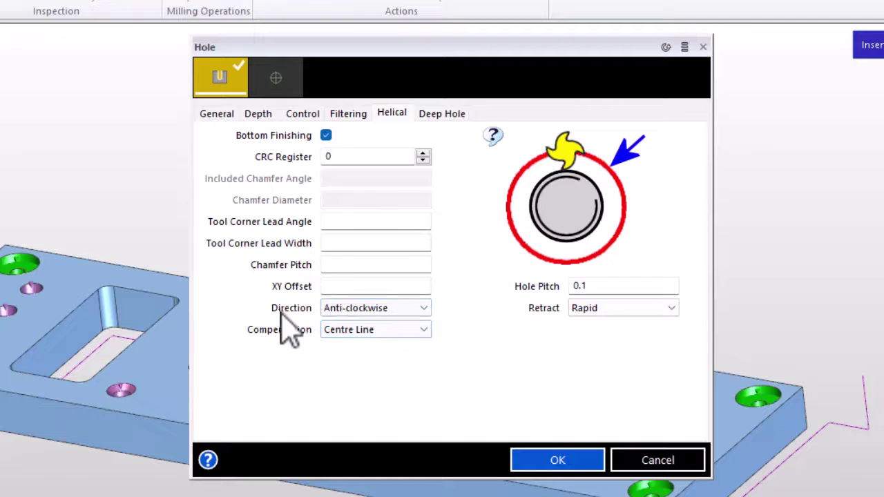
# Step: Enable Longhand code output on the Control tab
pyautogui.moveTo(297, 336)
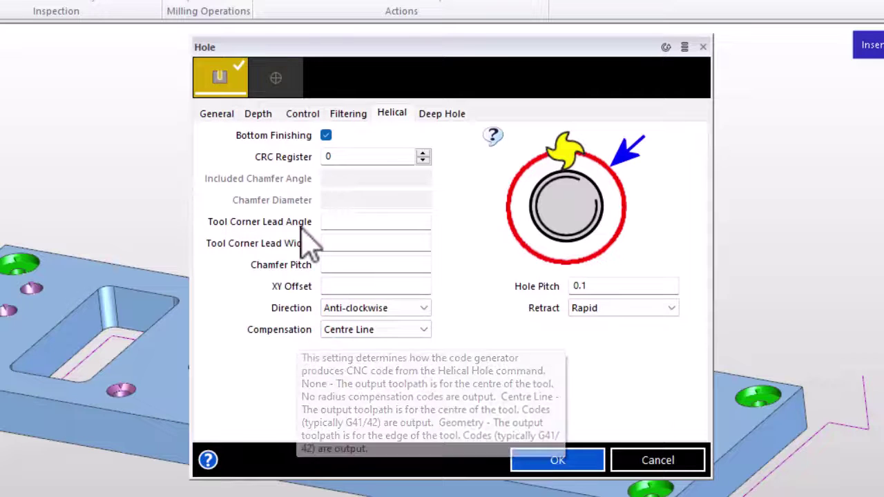
pyautogui.click(301, 116)
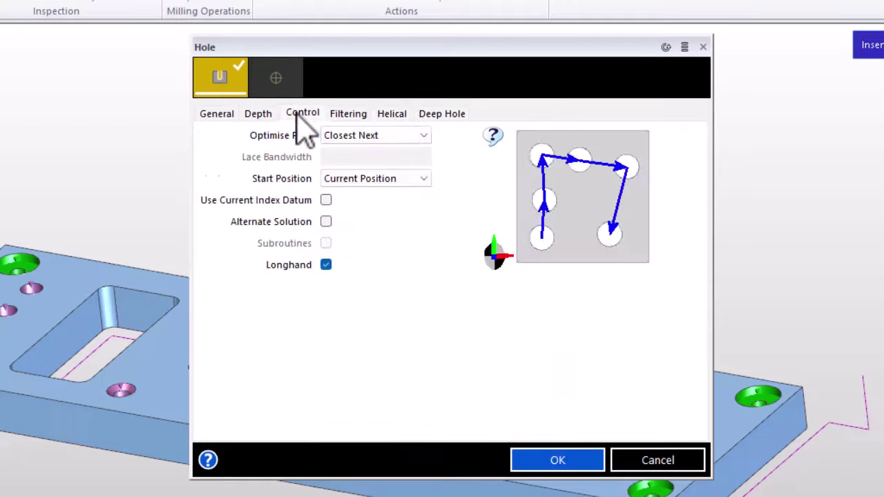
pyautogui.click(326, 265)
pyautogui.click(391, 114)
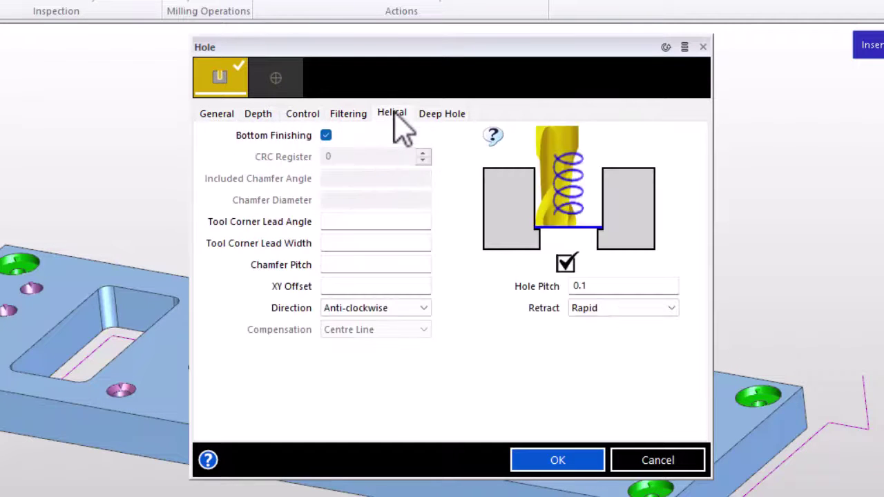
pyautogui.click(308, 114)
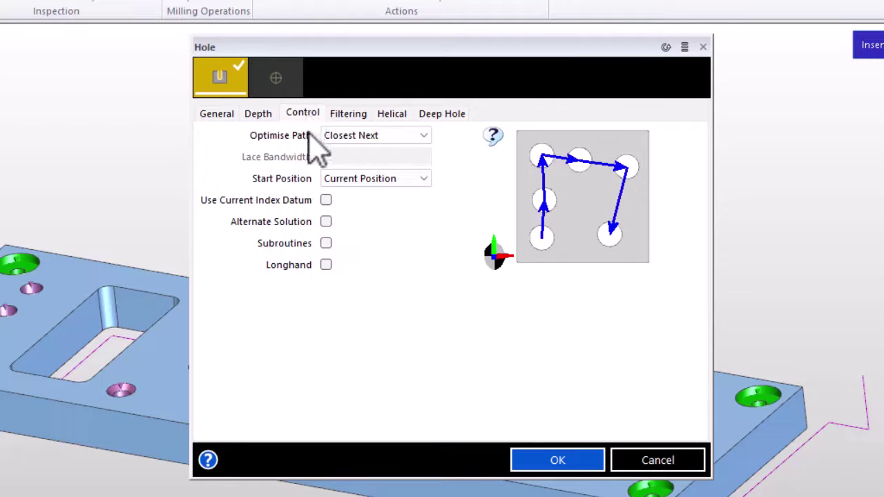
pyautogui.click(326, 265)
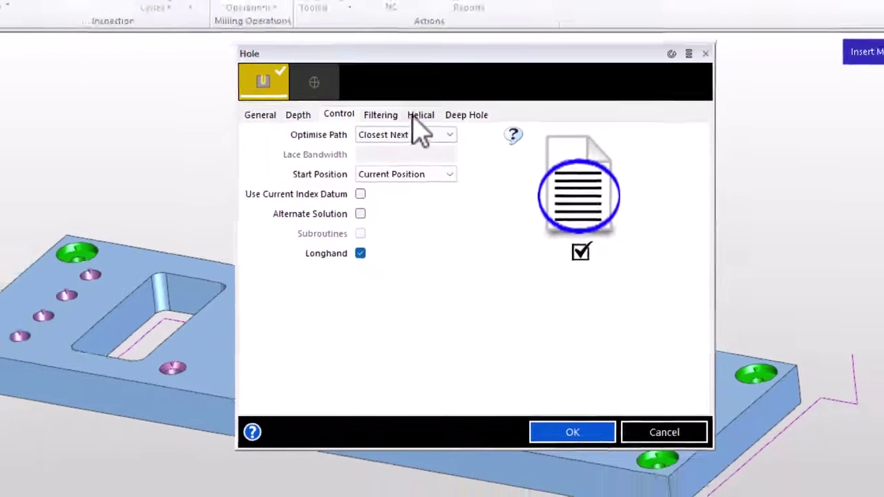
pyautogui.click(392, 114)
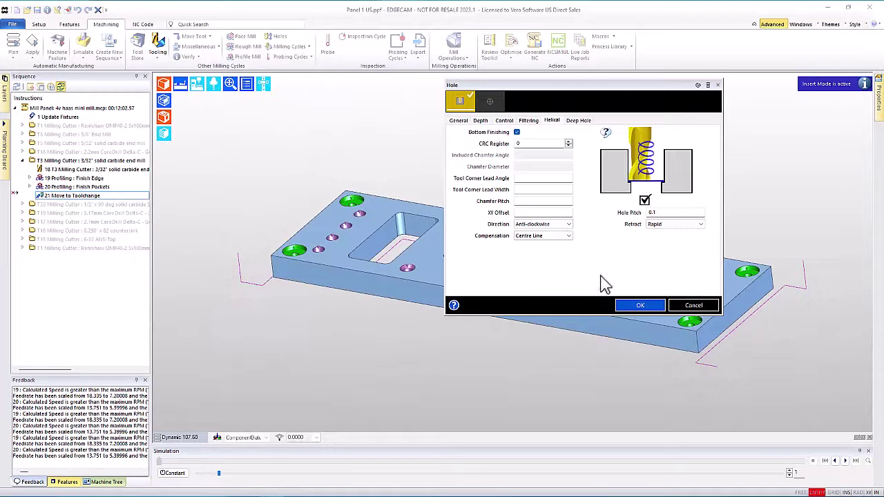
# Step: Add the cycle as 21 Hole : Helical, turn off Insert mode, and select it
pyautogui.click(641, 306)
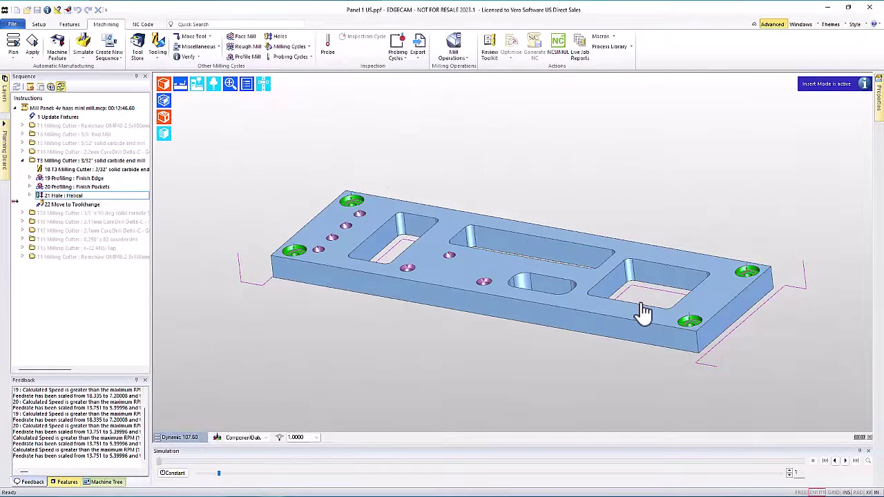
pyautogui.rightClick(76, 205)
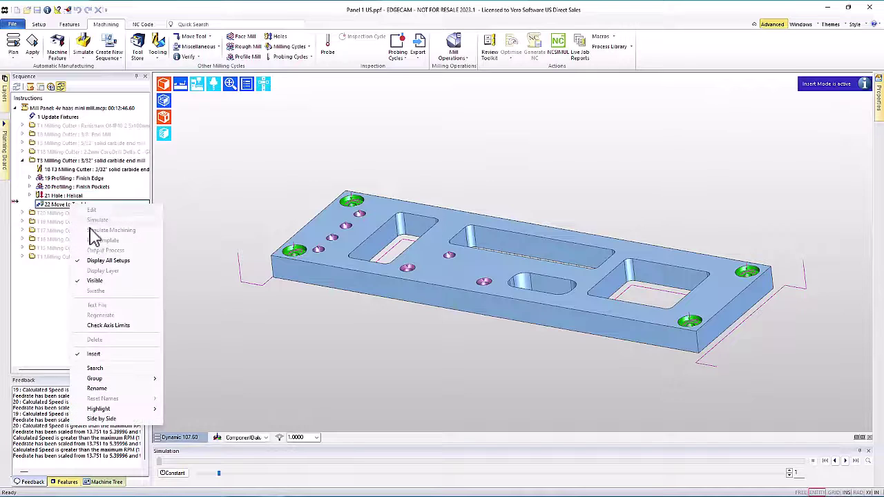
pyautogui.click(93, 356)
pyautogui.scroll(5, 353, 206)
pyautogui.scroll(2, 351, 211)
pyautogui.click(55, 196)
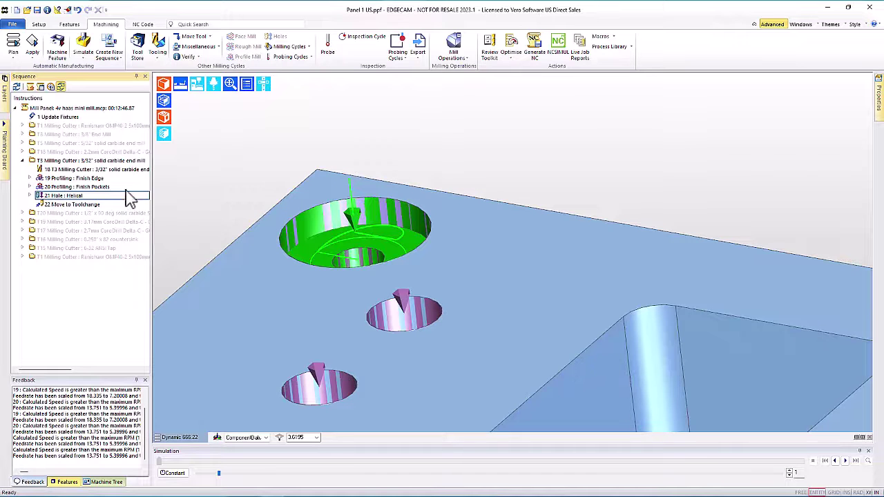
# Step: Generate NC code for tool T3 only, overwriting test.nc
pyautogui.click(537, 46)
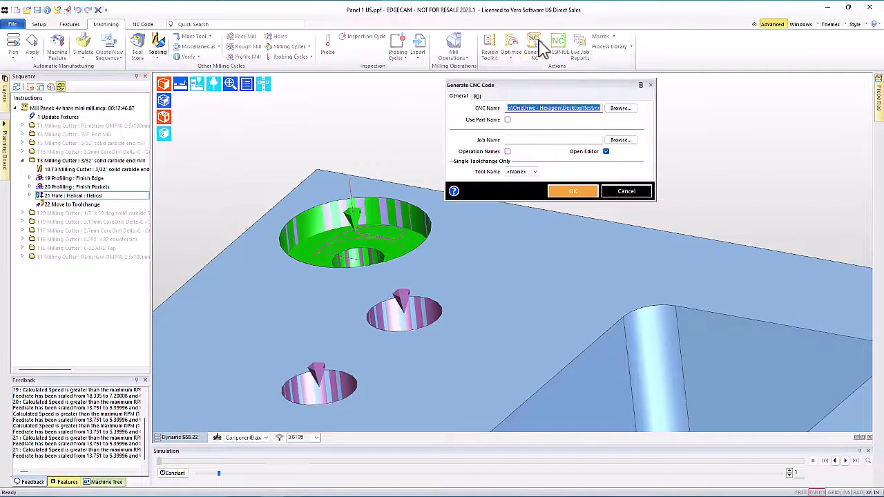
pyautogui.click(524, 171)
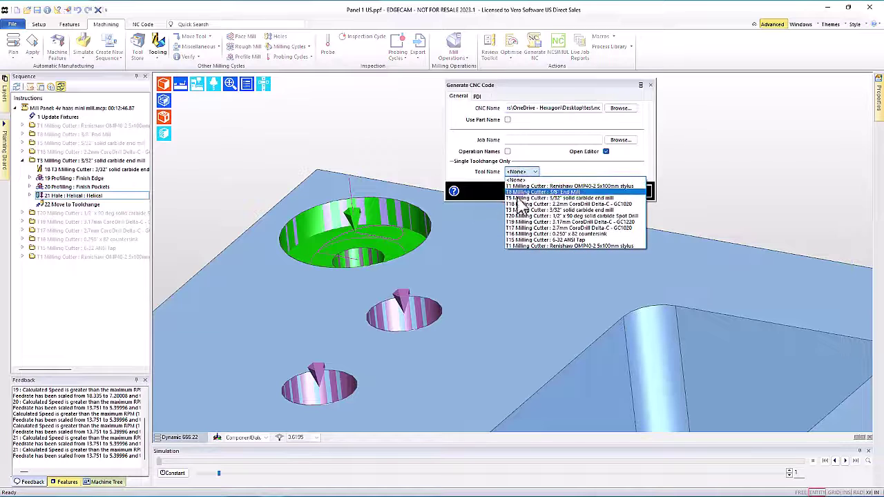
pyautogui.click(517, 210)
pyautogui.click(559, 193)
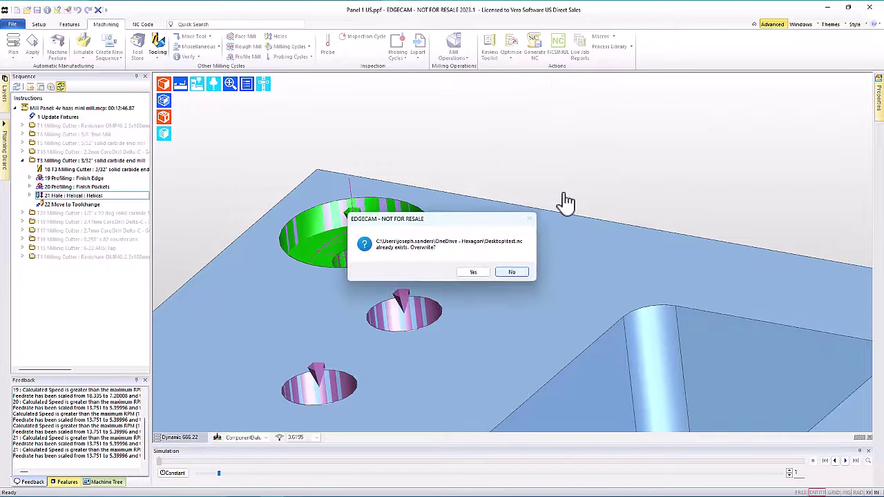
pyautogui.click(473, 272)
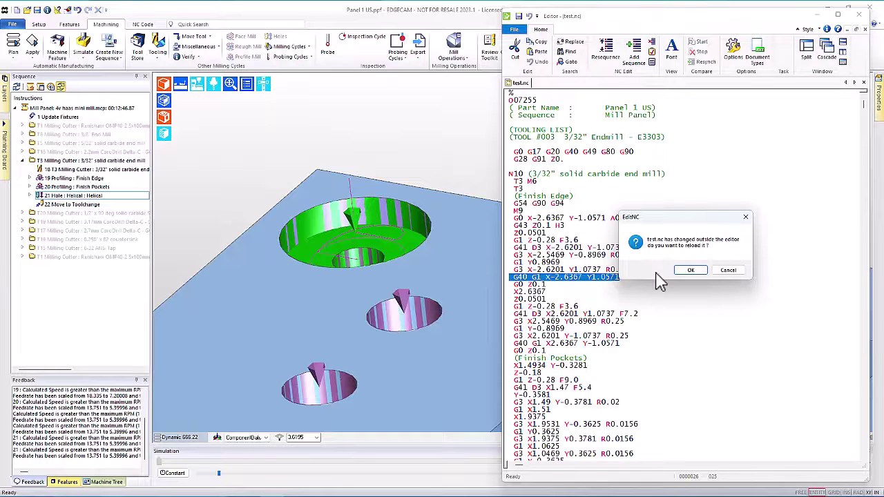
# Step: Reload test.nc and search for 'helical' to reach the (Helical) section
pyautogui.click(689, 271)
pyautogui.click(686, 271)
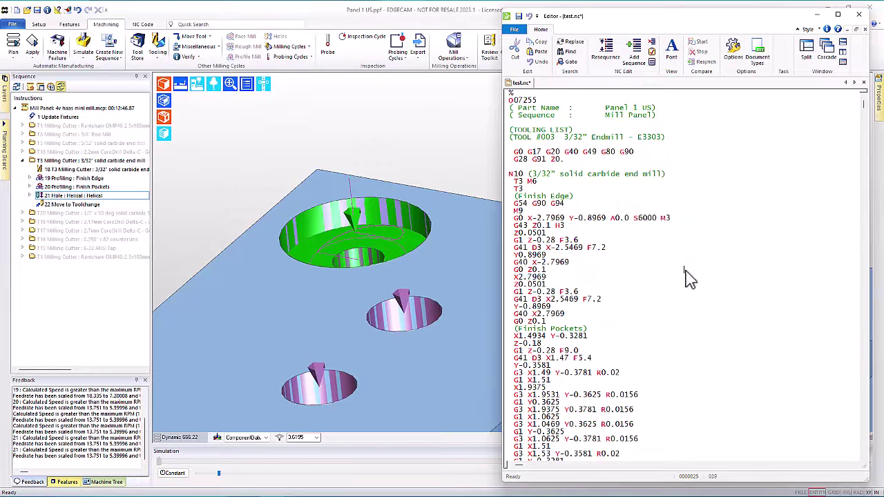
pyautogui.hotkey('ctrl', 'f')
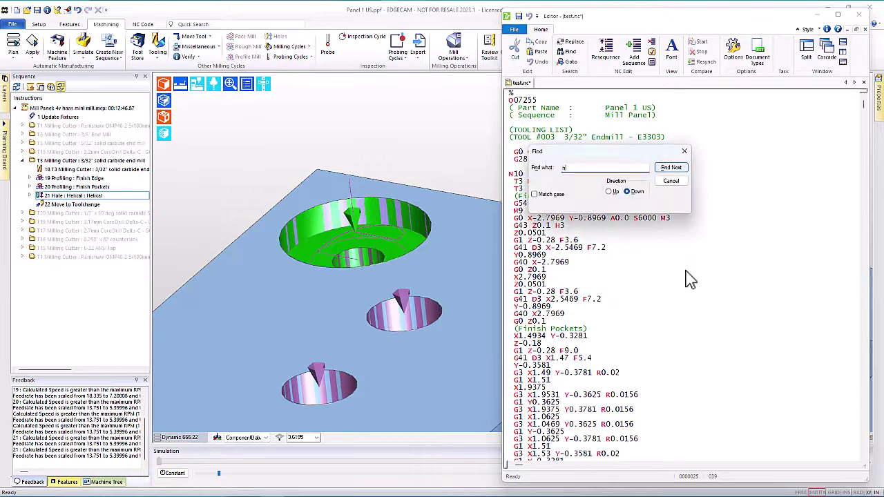
pyautogui.write('helical')
pyautogui.press('Return')
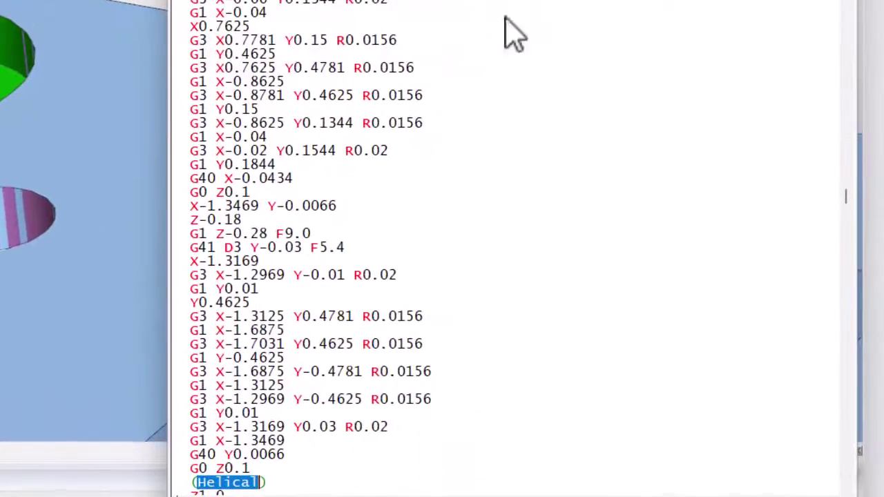
pyautogui.scroll(-6, 508, 138)
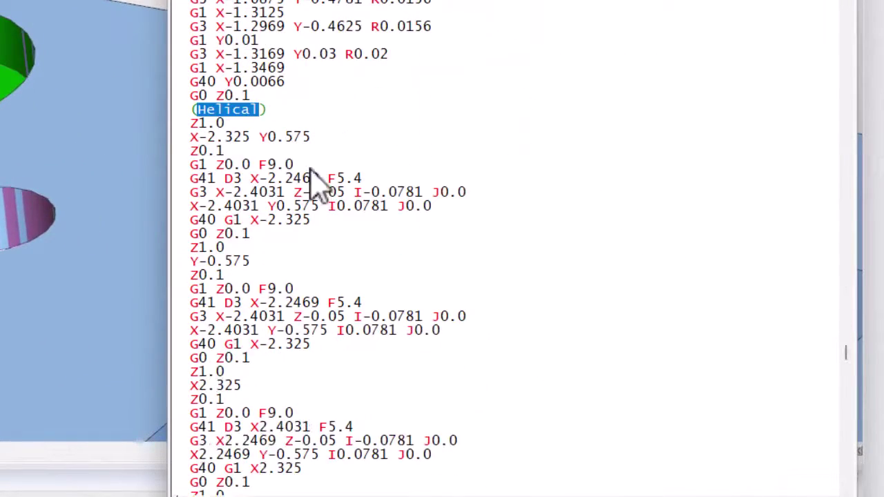
# Step: Highlight the G41 lead-in, the G3 helical arc lines, and the G40 cancel line
pyautogui.moveTo(185, 179); pyautogui.dragTo(372, 180)
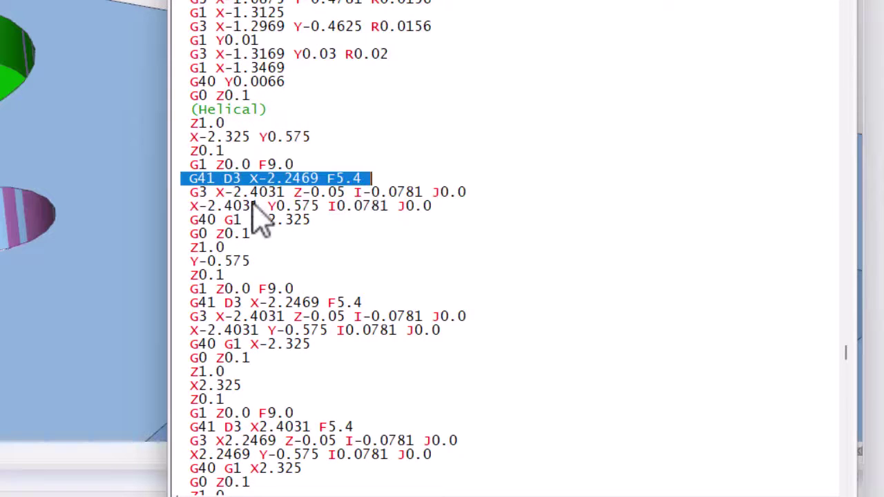
pyautogui.click(181, 197)
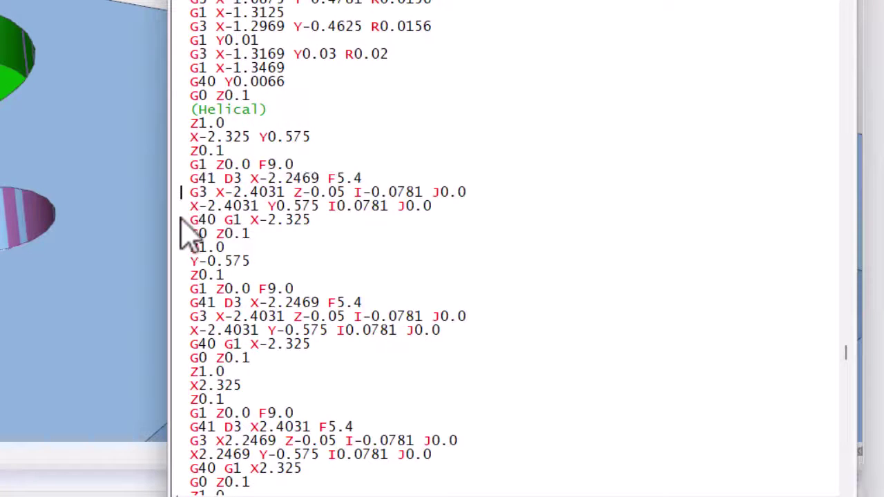
pyautogui.keyDown('shift'); pyautogui.click(187, 221); pyautogui.keyUp('shift')
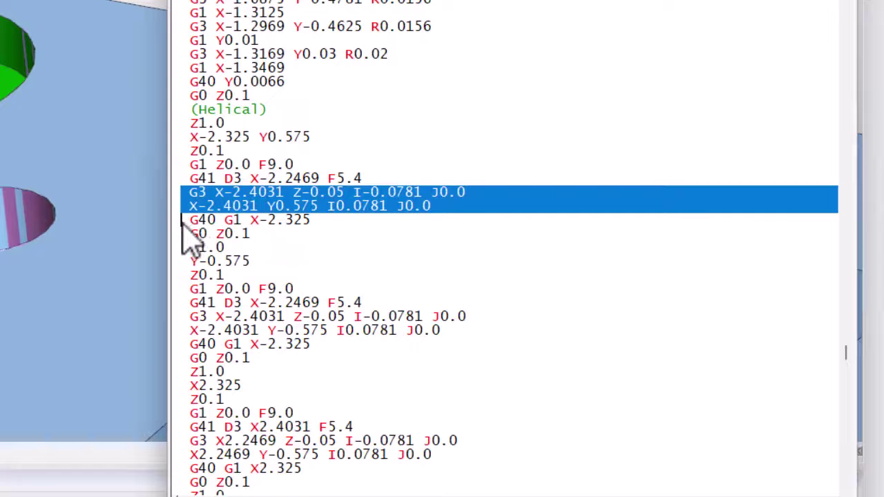
pyautogui.moveTo(183, 222); pyautogui.dragTo(345, 221)
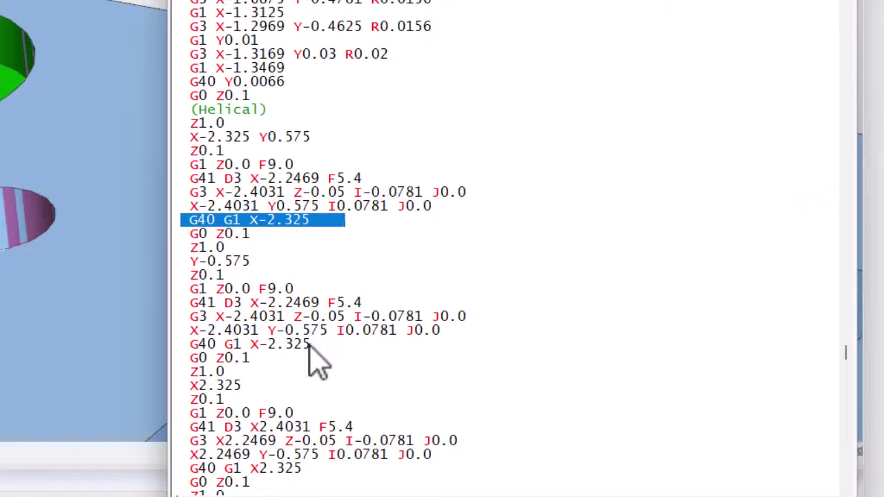